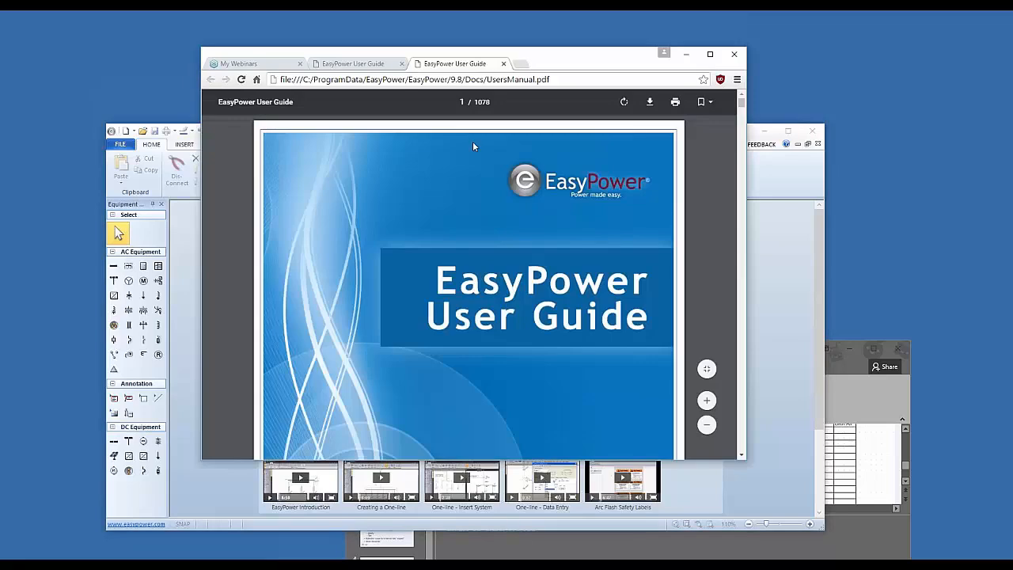
Step: Read the EasyPower User Guide sections on schedule templates, Schedule Layout column widths and Schedule Data row and grid syntax
left_click(355, 63)
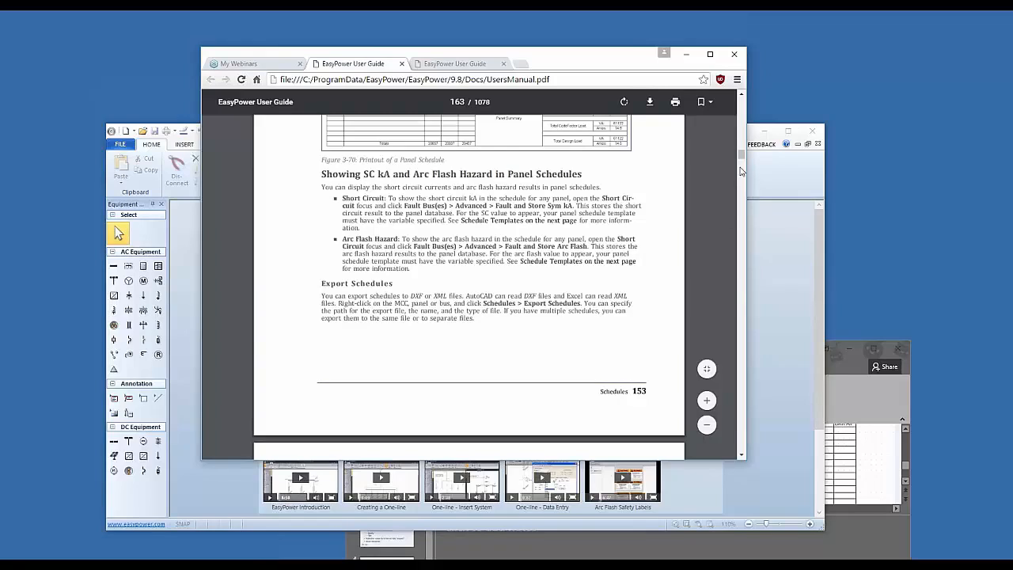
scroll(741, 170, "down", 10)
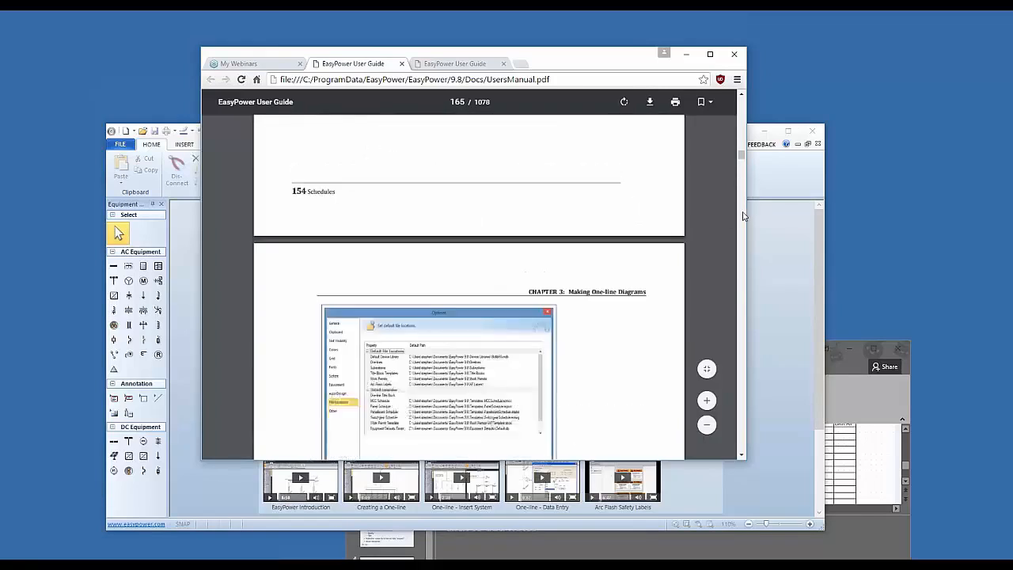
scroll(743, 215, "down", 6)
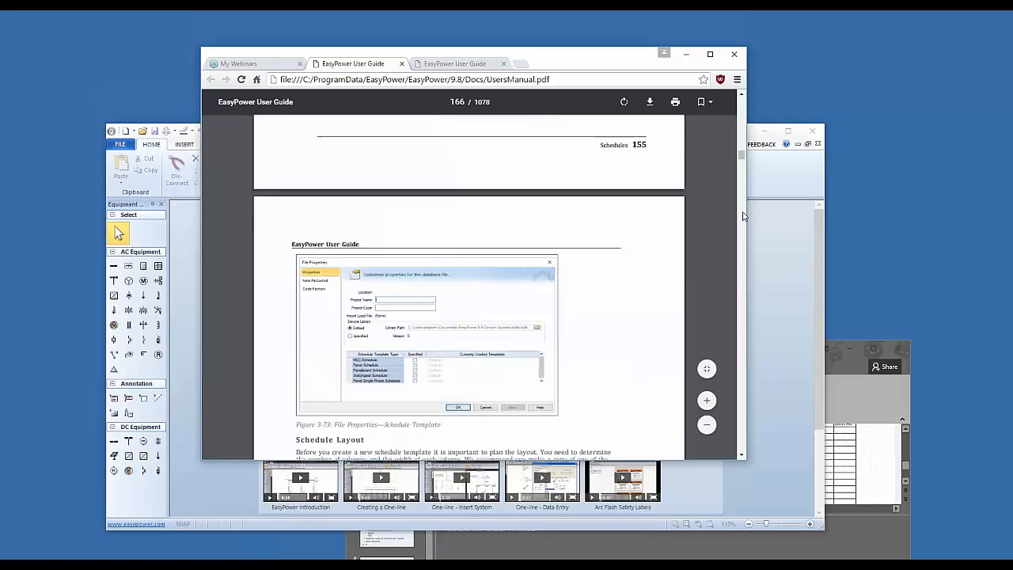
scroll(732, 222, "down", 3)
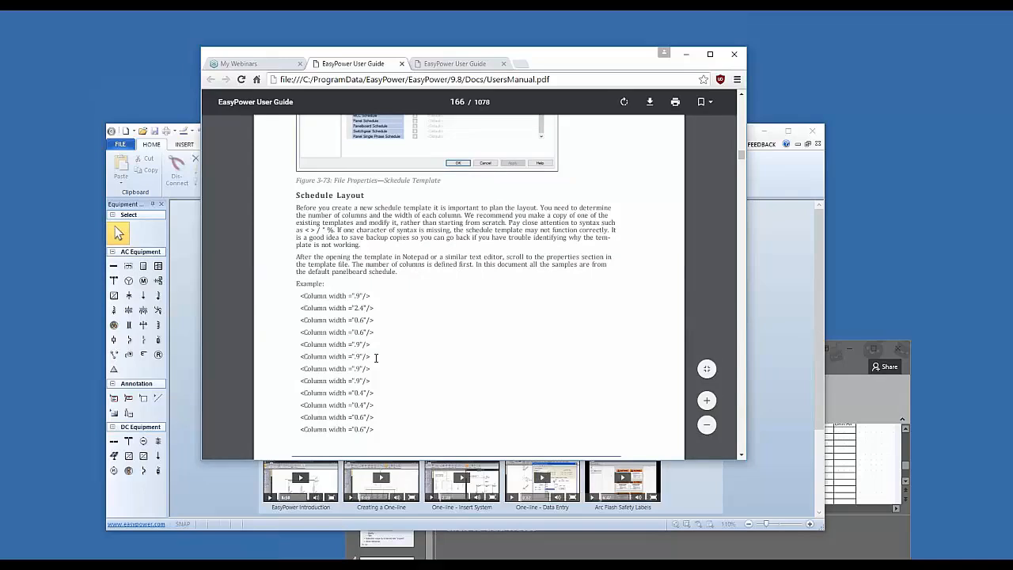
scroll(740, 348, "down", 5)
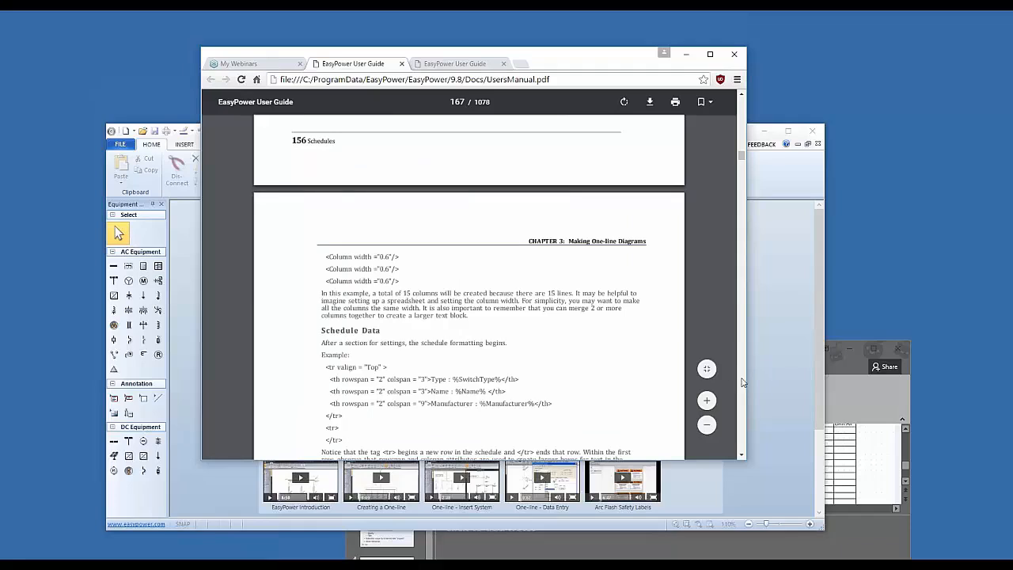
scroll(743, 382, "down", 4)
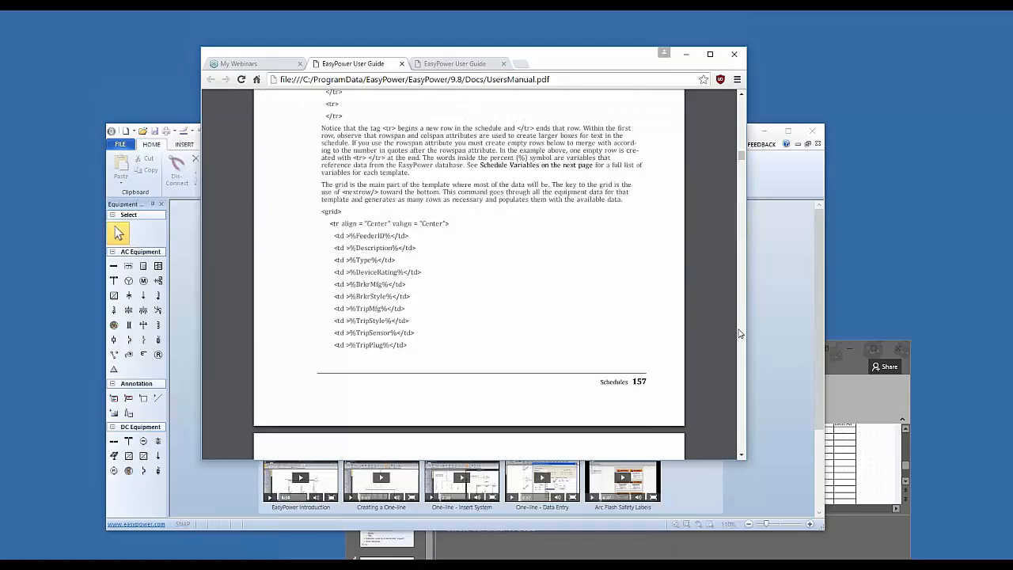
Step: Review the guide's switchgear schedule variables, including the Short Circuit, Arc Flash, Grid and Accessories Tab tables
scroll(739, 333, "down", 8)
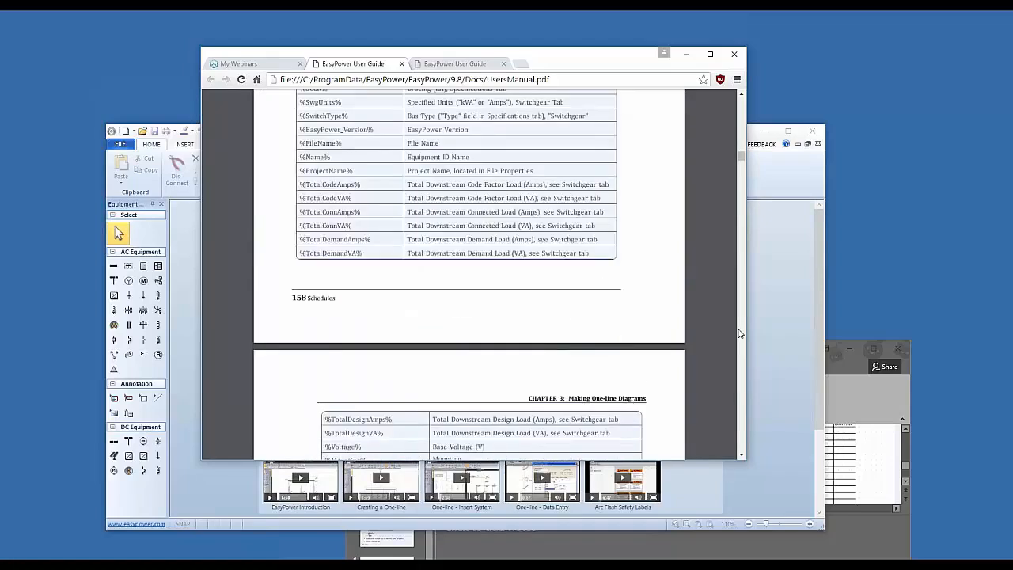
scroll(739, 333, "down", 5)
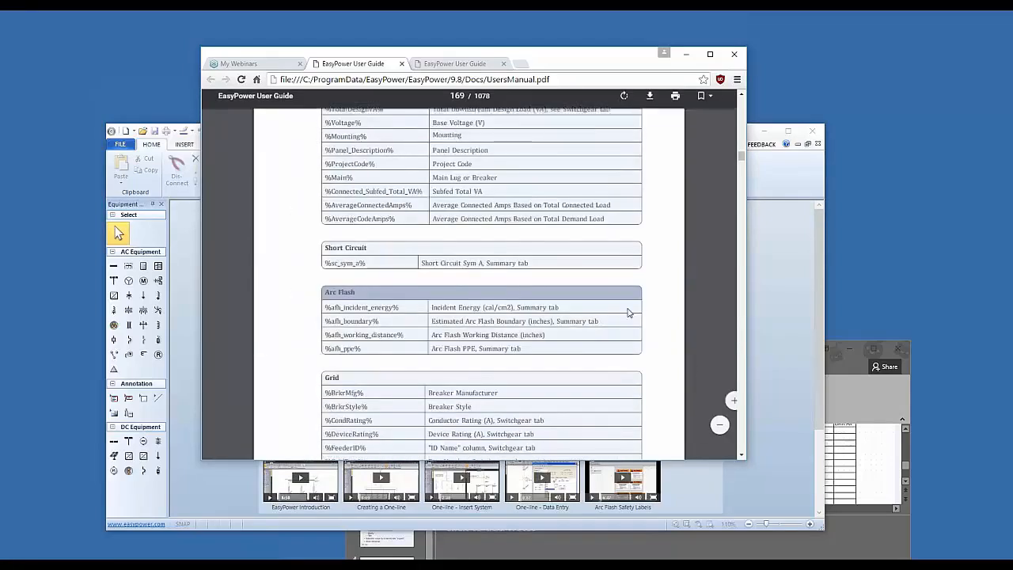
scroll(629, 312, "down", 2)
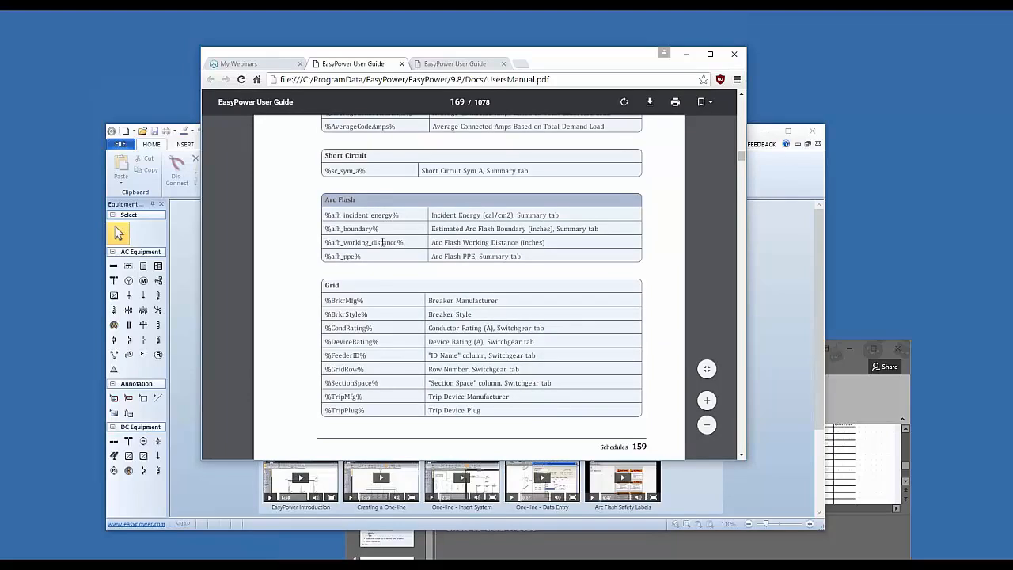
scroll(385, 241, "down", 3)
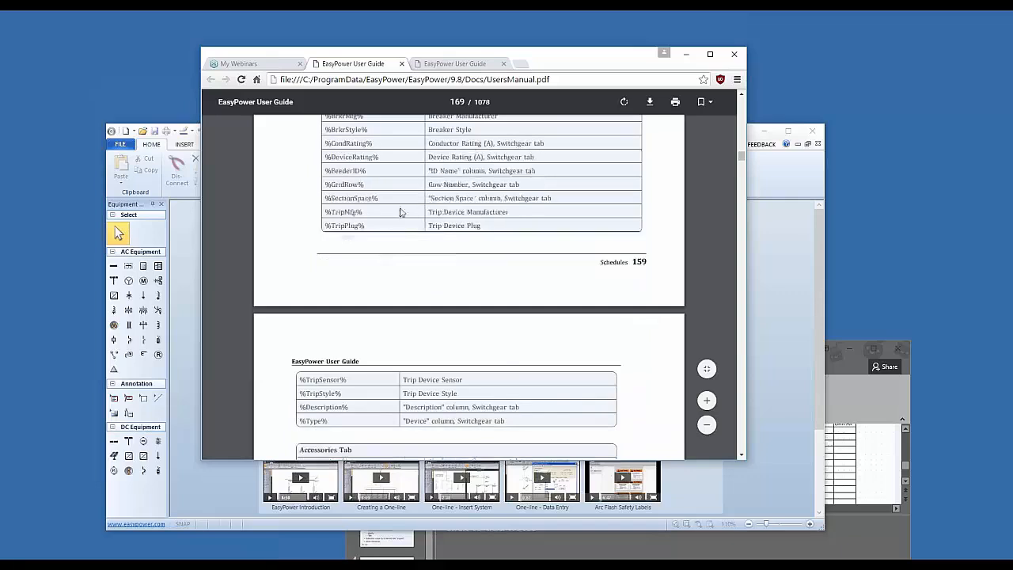
scroll(374, 178, "up", 3)
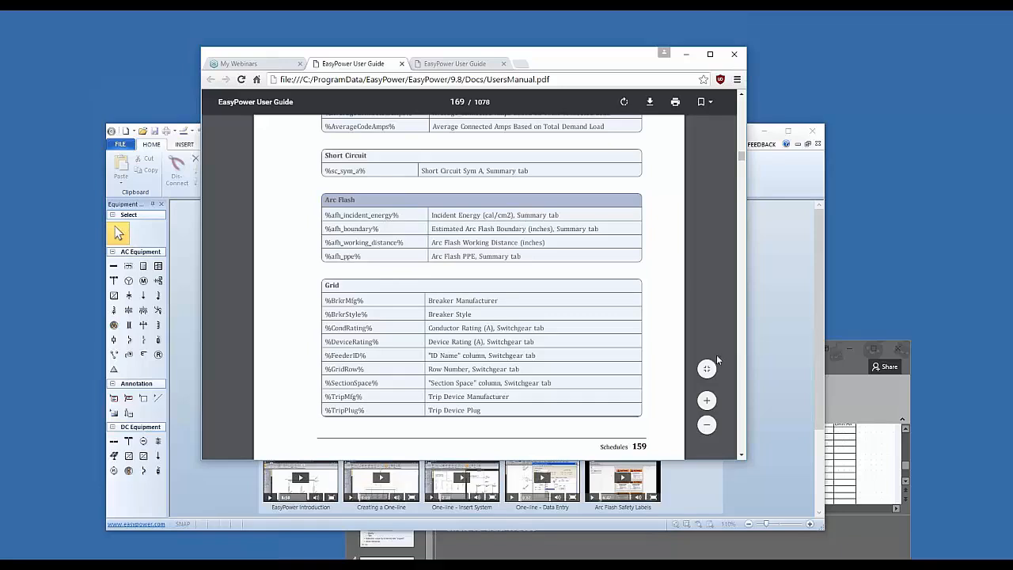
scroll(725, 364, "down", 5)
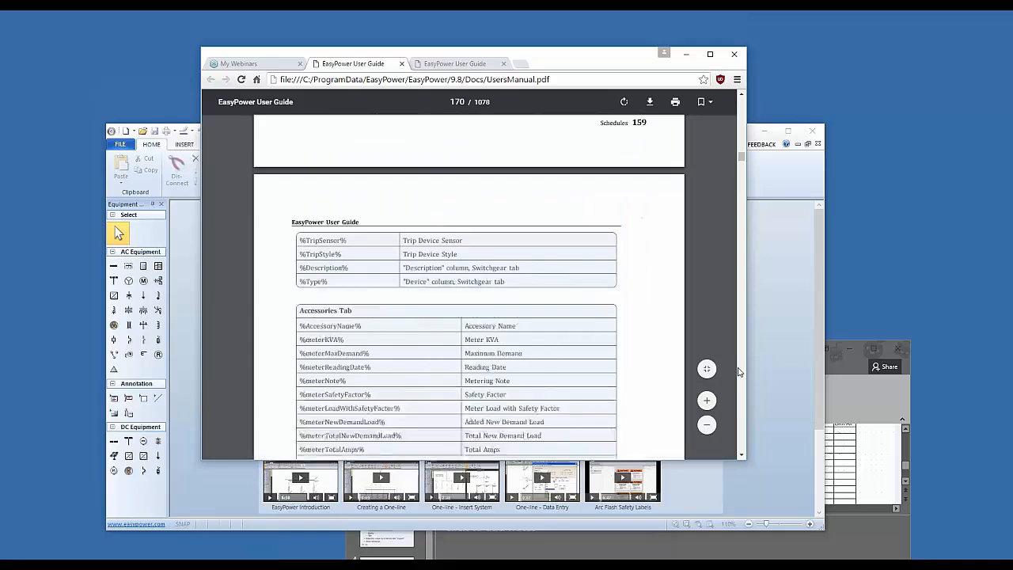
scroll(738, 371, "down", 2)
scroll(738, 371, "down", 3)
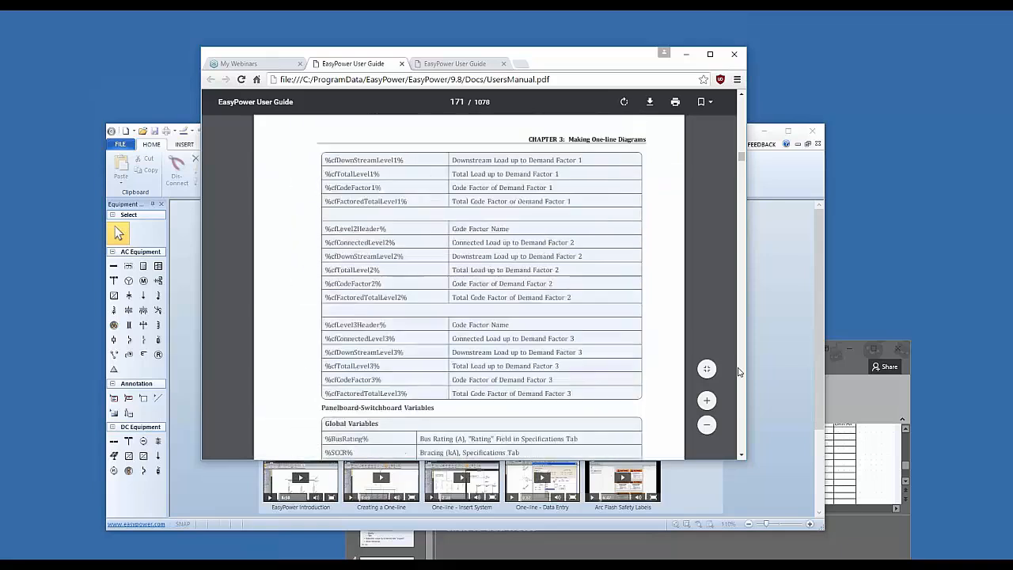
Step: Review the Panelboard-Switchboard Variables tables in the guide, from Global Variables through Code Factors
scroll(669, 326, "down", 5)
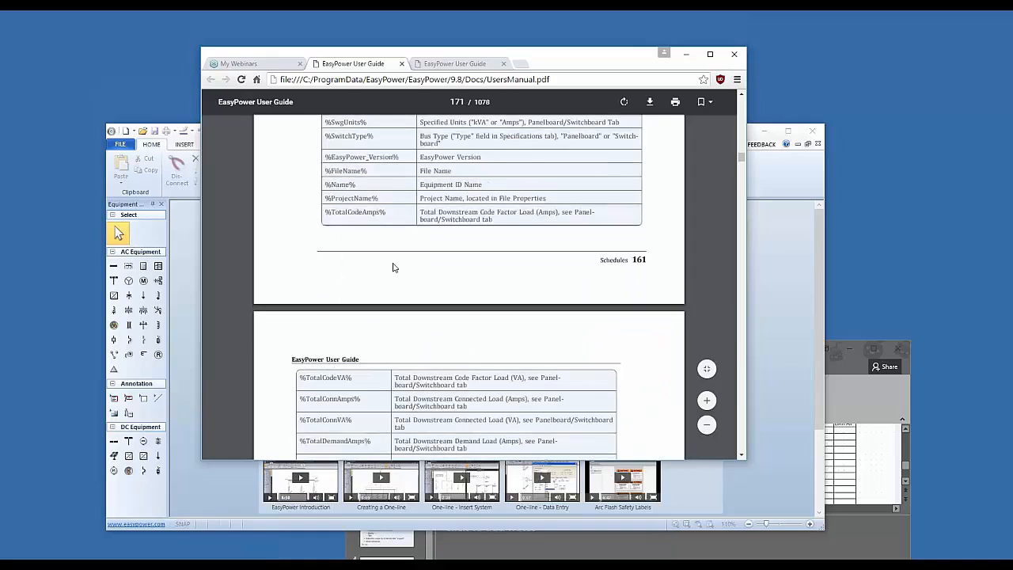
scroll(392, 267, "down", 5)
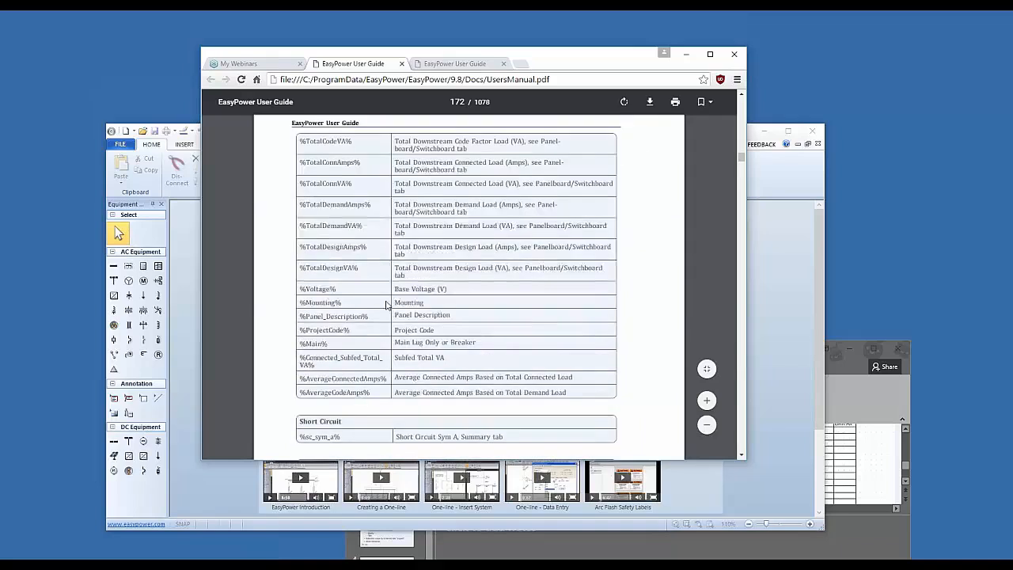
scroll(387, 304, "down", 6)
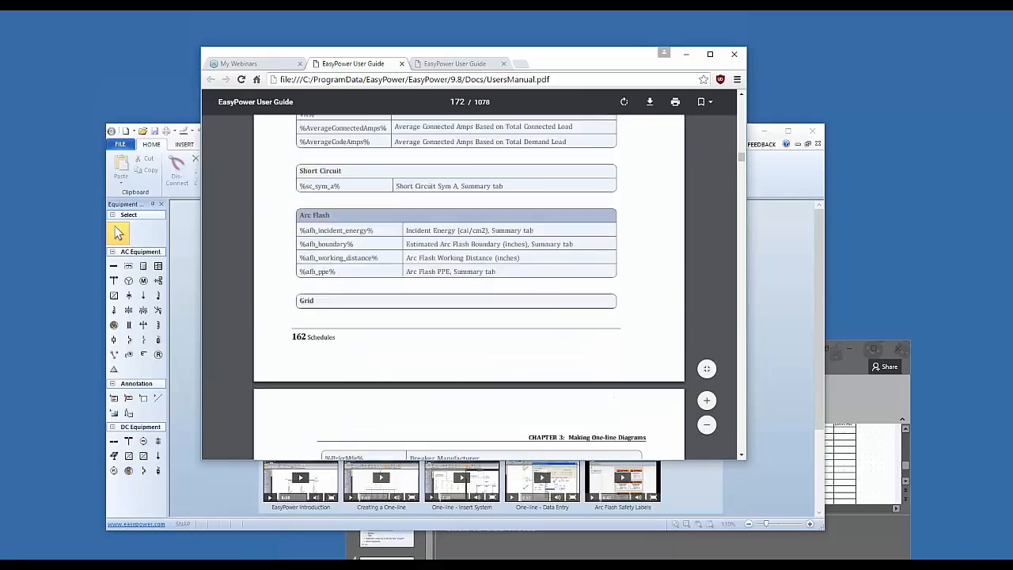
scroll(393, 282, "down", 7)
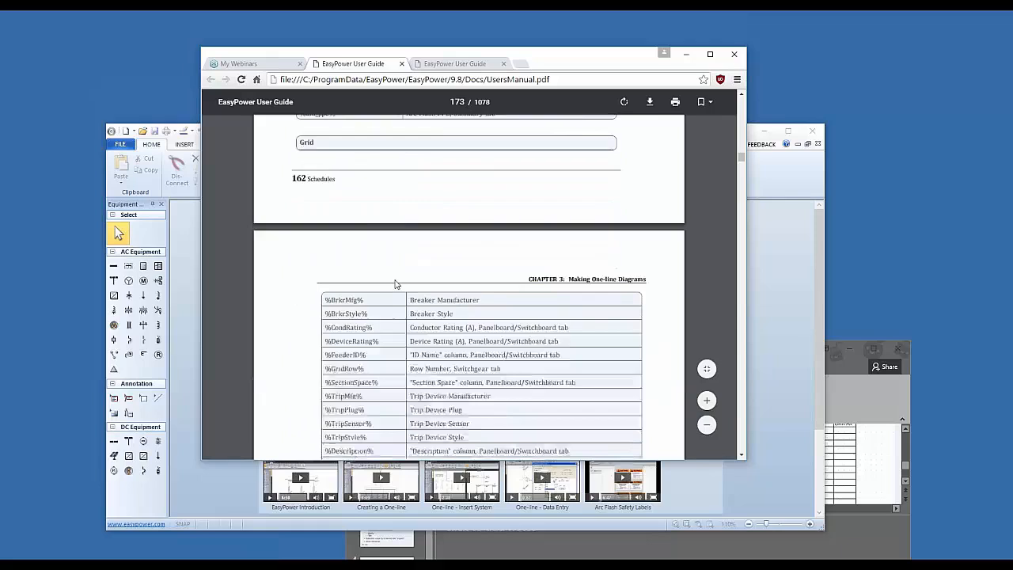
scroll(396, 285, "down", 4)
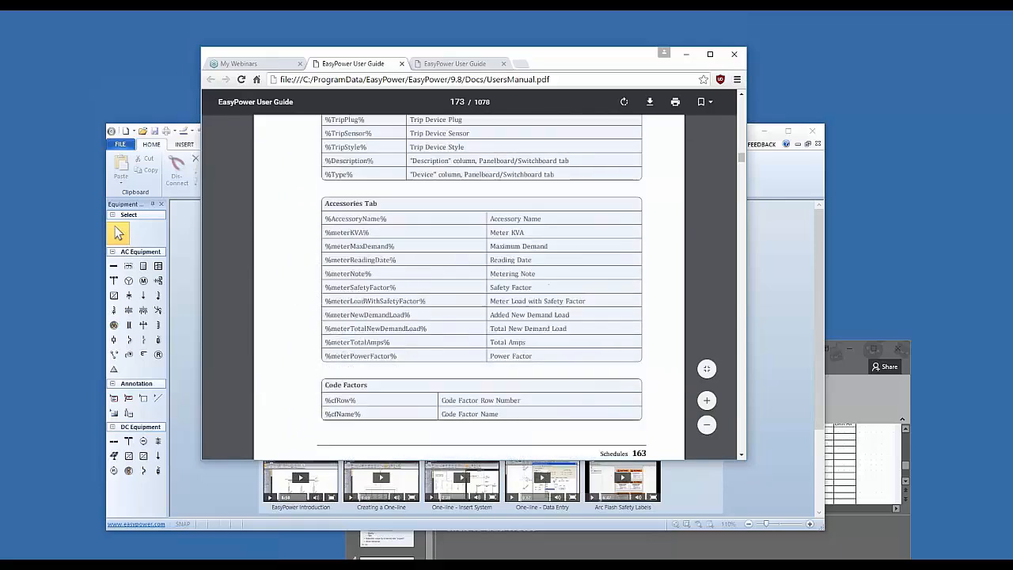
scroll(396, 284, "down", 7)
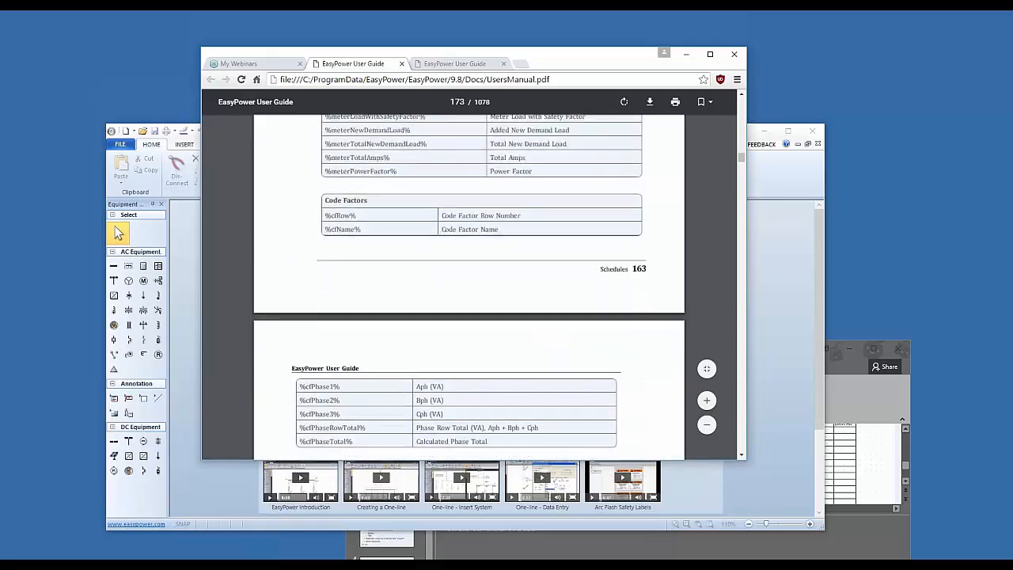
Step: Review the guide's MCC Variables tables, from Global Variables through Code Factors by Demand Factor
scroll(396, 283, "down", 9)
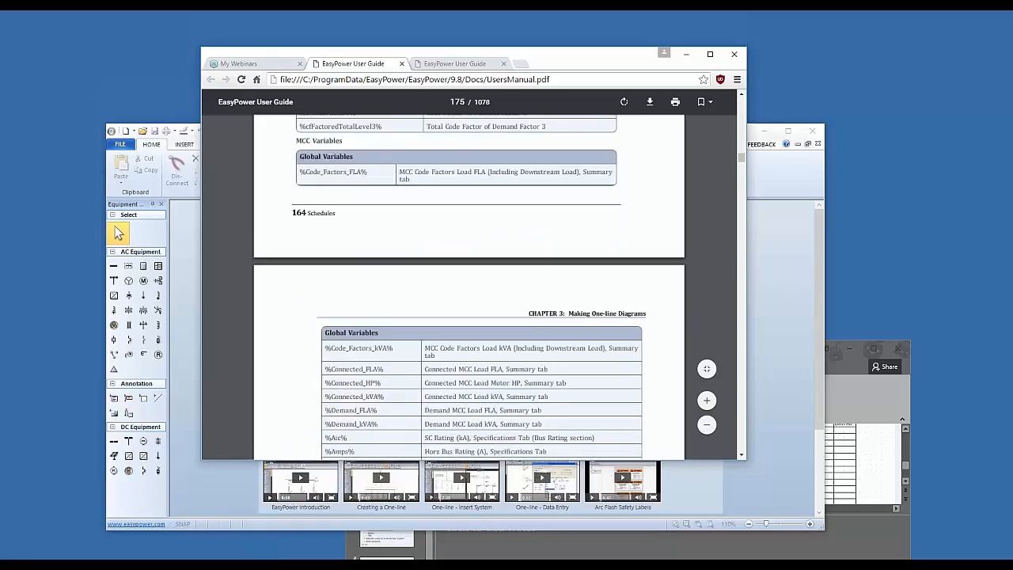
scroll(400, 286, "down", 9)
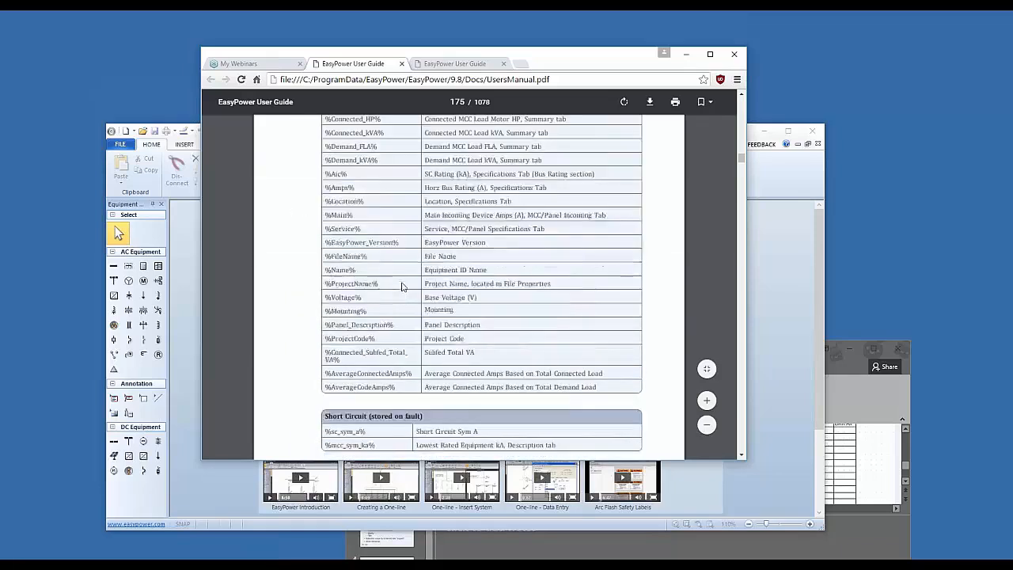
scroll(402, 287, "down", 1)
scroll(402, 286, "down", 10)
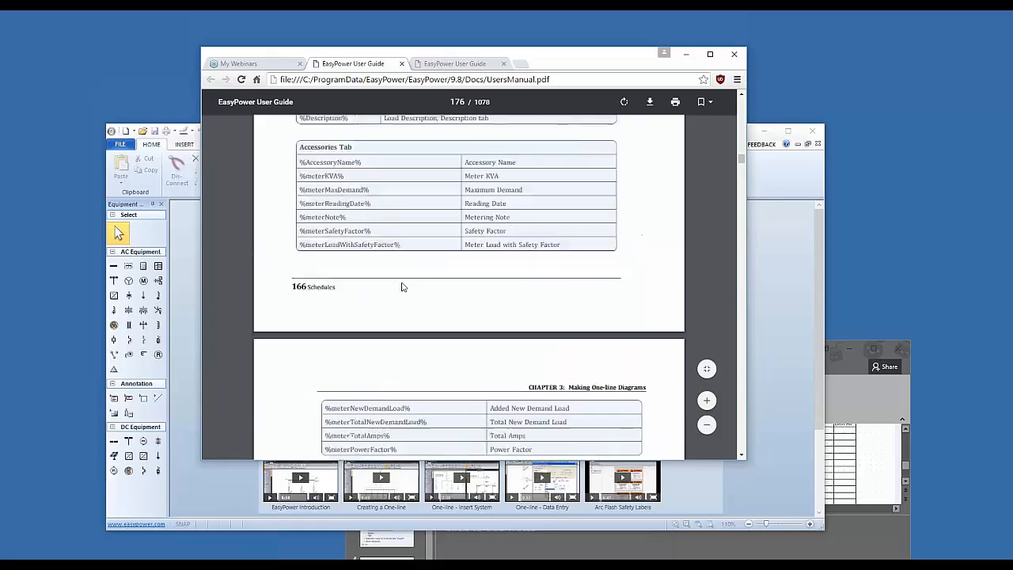
scroll(402, 285, "down", 7)
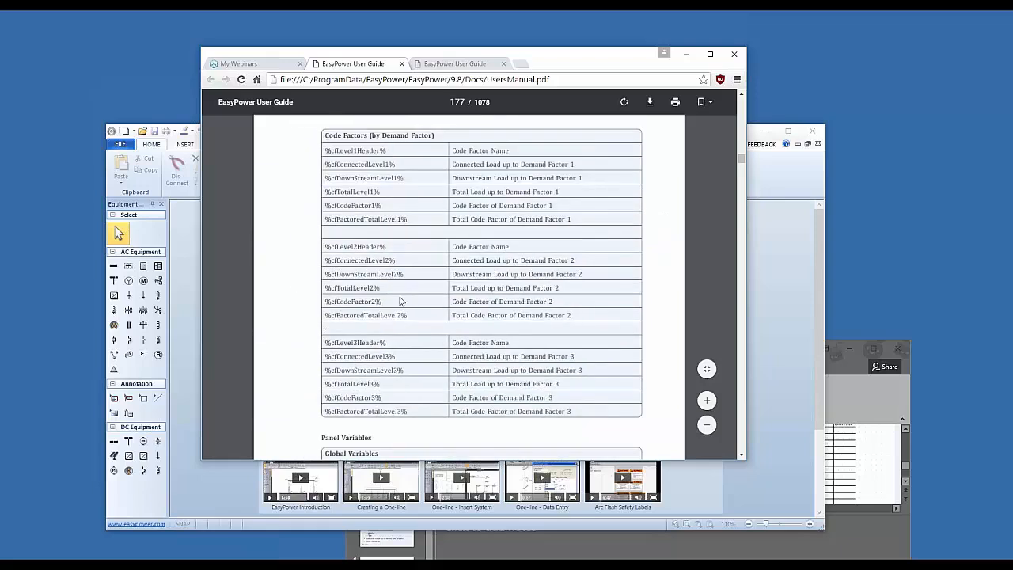
Step: Examine the Panel Variables list in the guide, including the connected-load variables per phase and in total
scroll(400, 299, "down", 3)
scroll(392, 316, "down", 12)
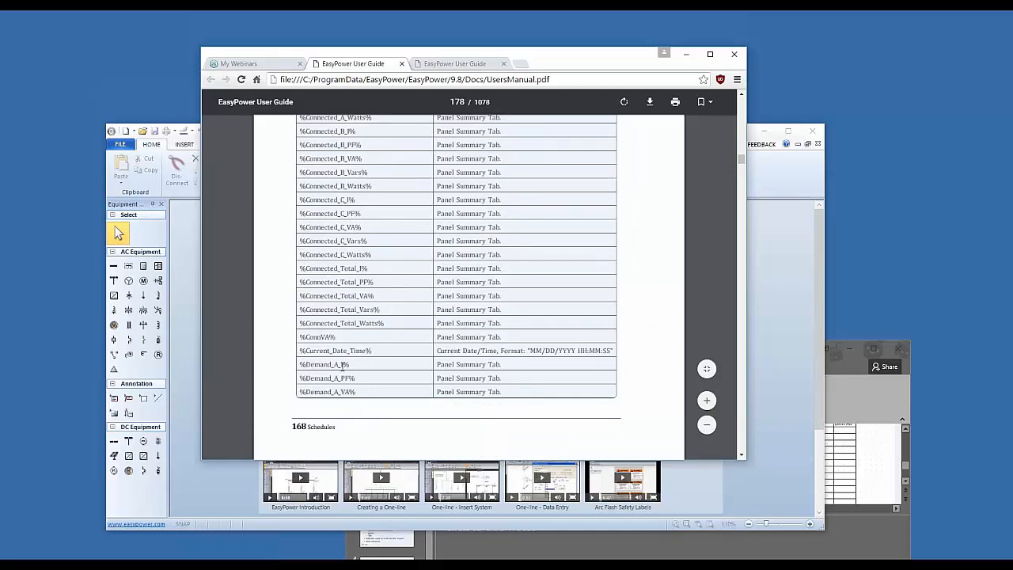
scroll(331, 341, "up", 3)
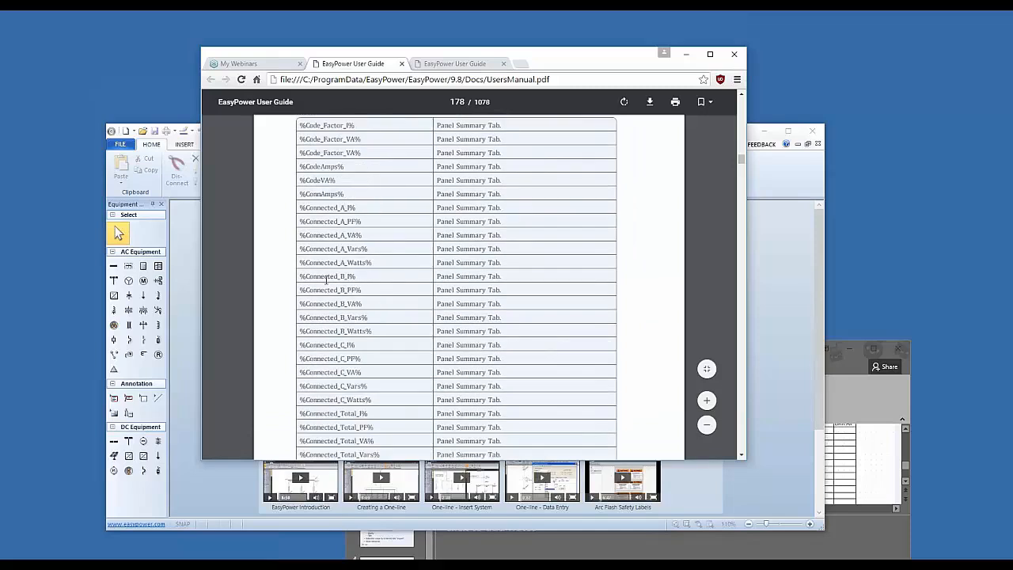
scroll(332, 205, "up", 1)
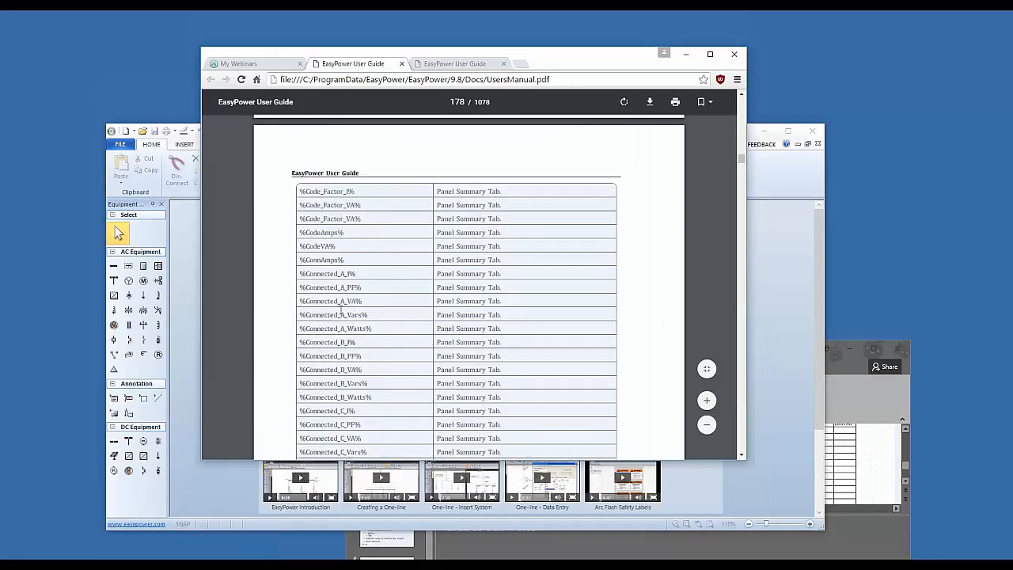
scroll(363, 354, "down", 4)
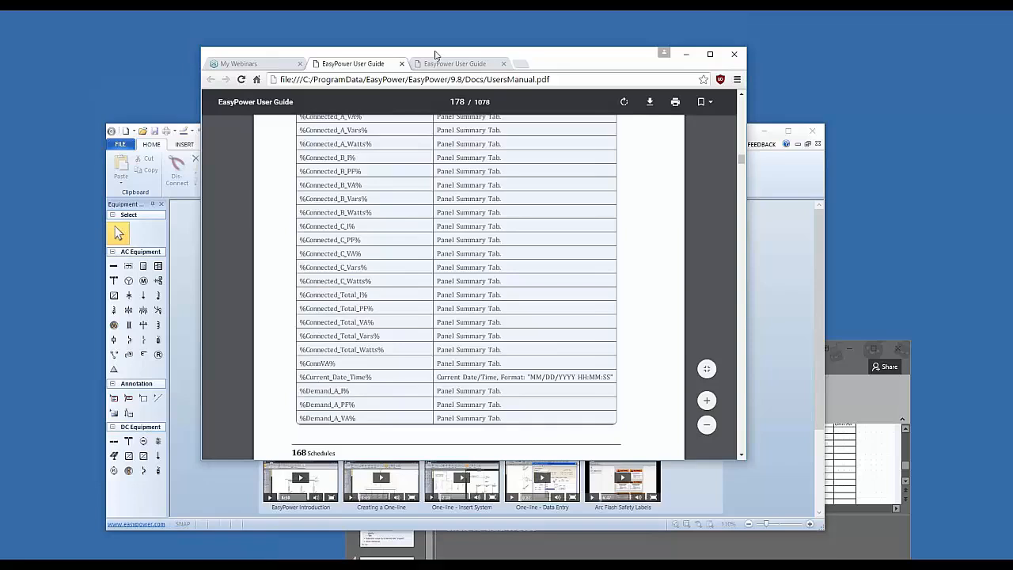
Step: Move the user guide window aside, switch to EasyPower and open CUSTOM PANEL SCHEDULE.dez from the REFRESHERS folder
left_click_drag(435, 55, 848, 477)
left_click(466, 225)
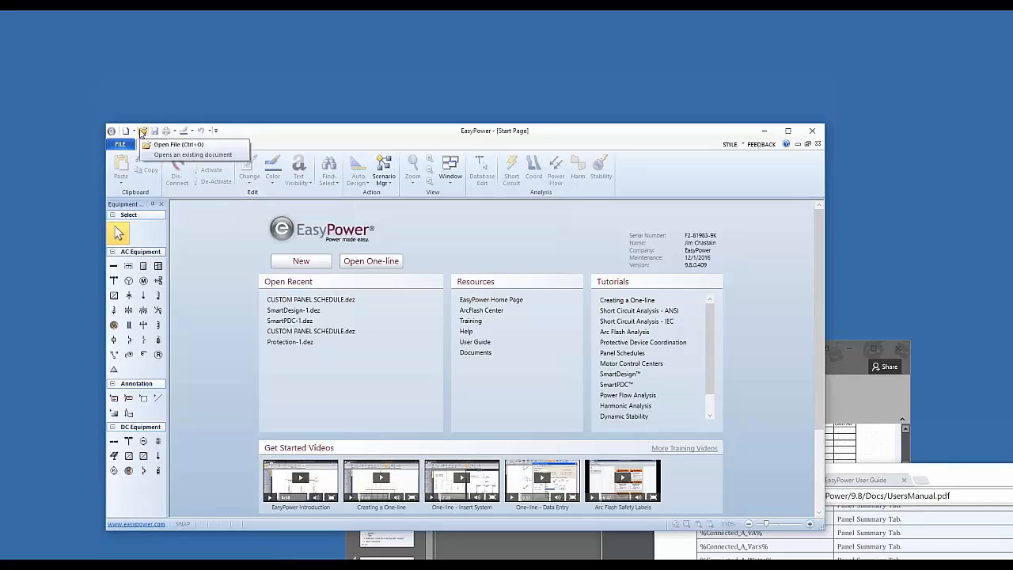
left_click(142, 132)
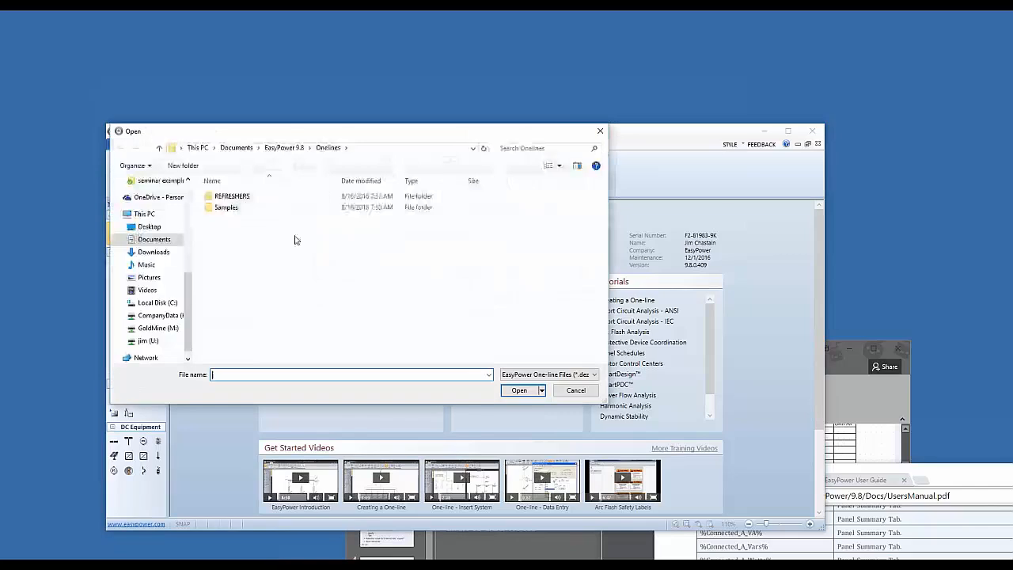
double_click(238, 197)
left_click(242, 197)
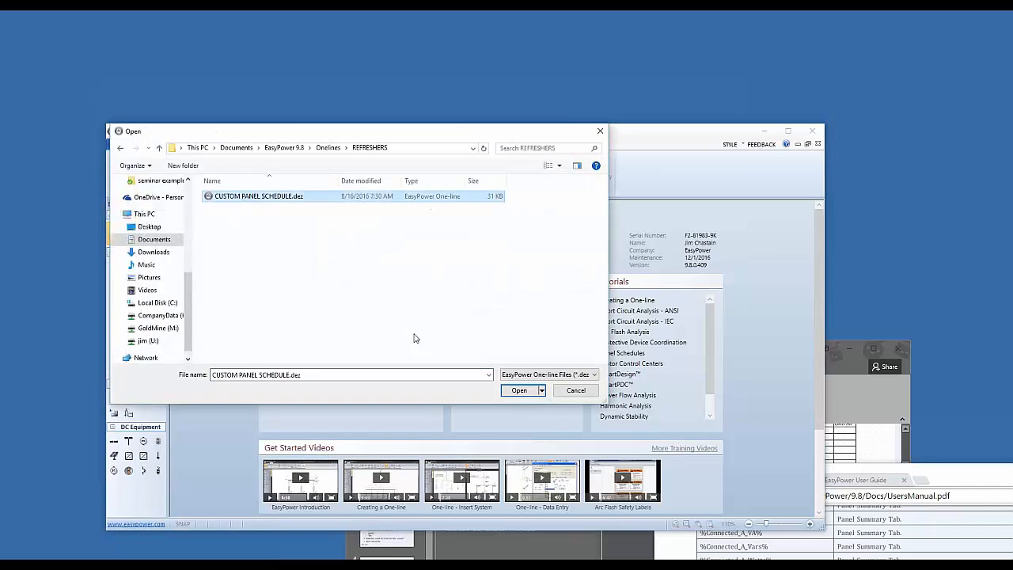
left_click(511, 391)
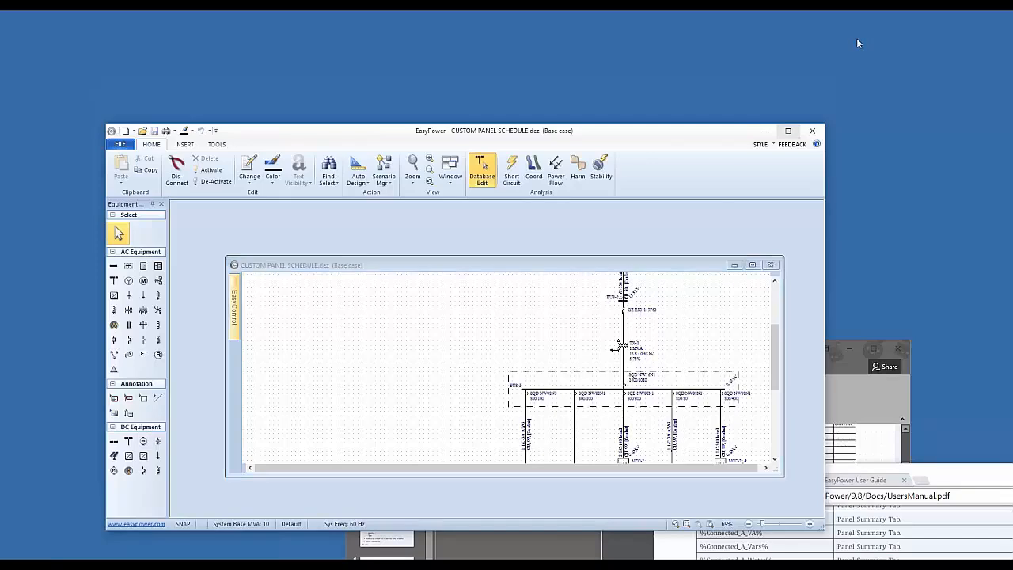
Step: Maximize the program window and the CUSTOM PANEL SCHEDULE one-line diagram, showing the panels at its lower end
left_click(787, 132)
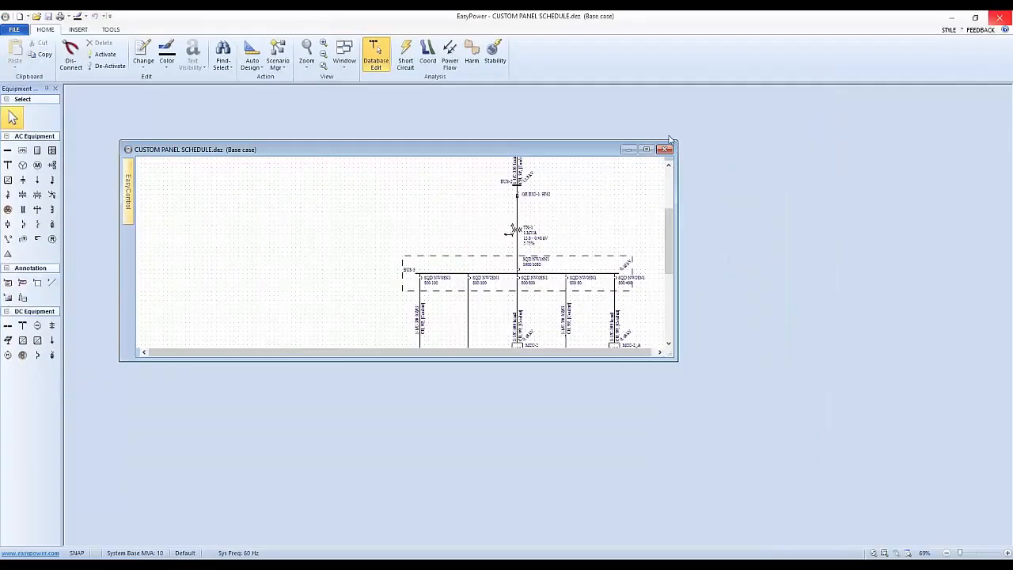
left_click(646, 149)
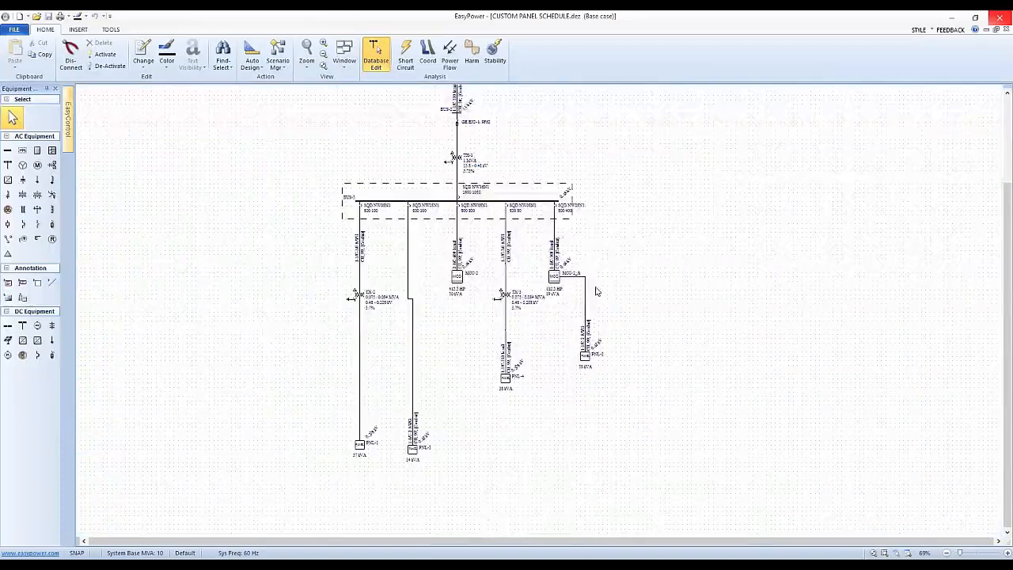
scroll(566, 418, "up", 1)
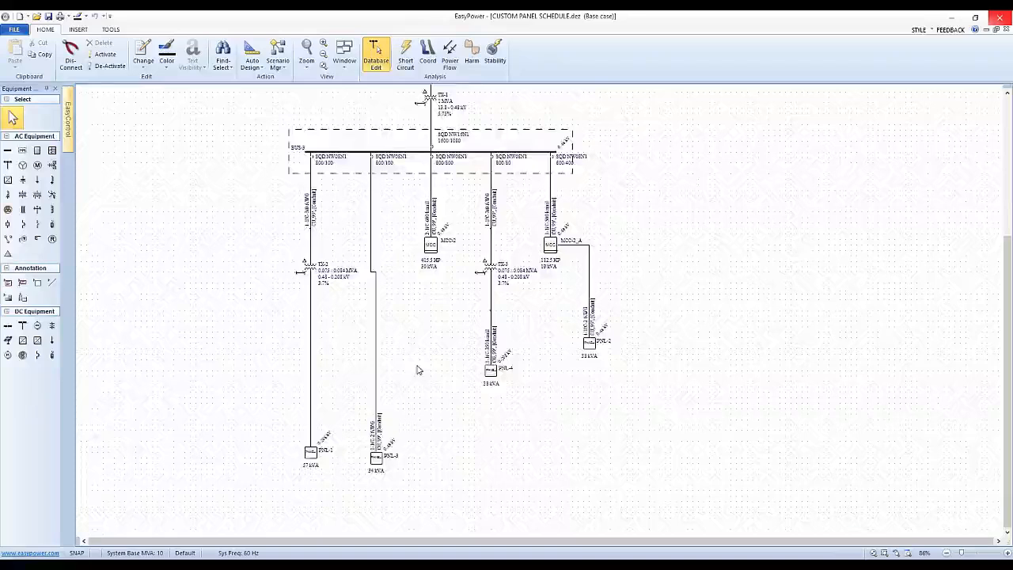
left_click_drag(416, 369, 420, 236)
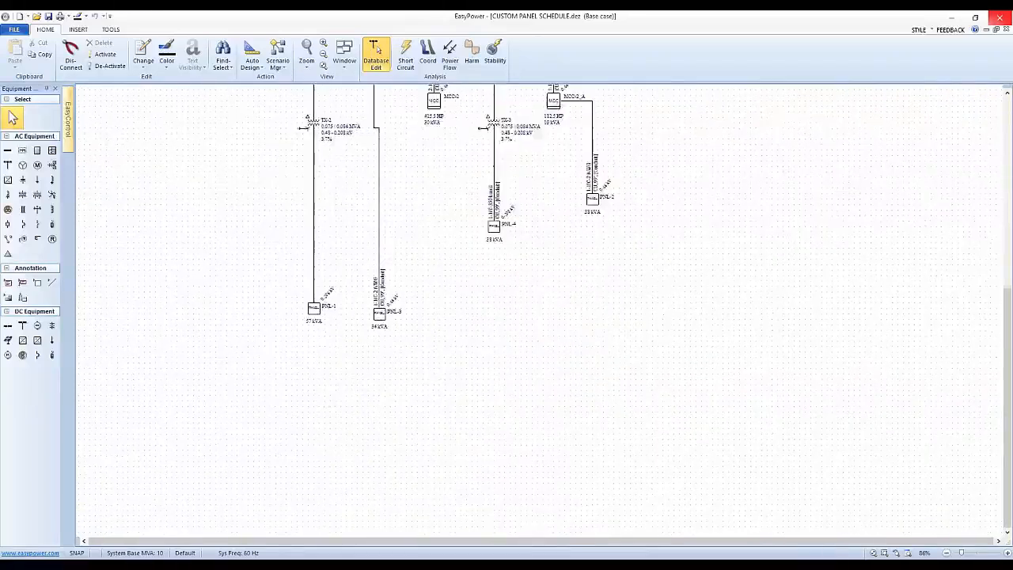
Step: Insert the schedule of panel PNL-3 and place it on the one-line to the right of the panel symbol
scroll(420, 237, "up", 2)
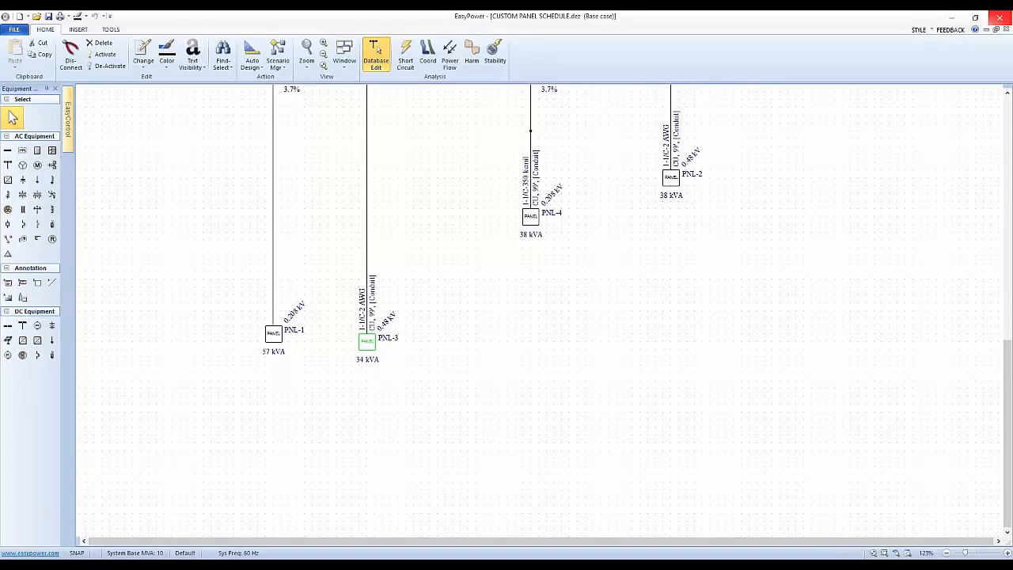
right_click(481, 282)
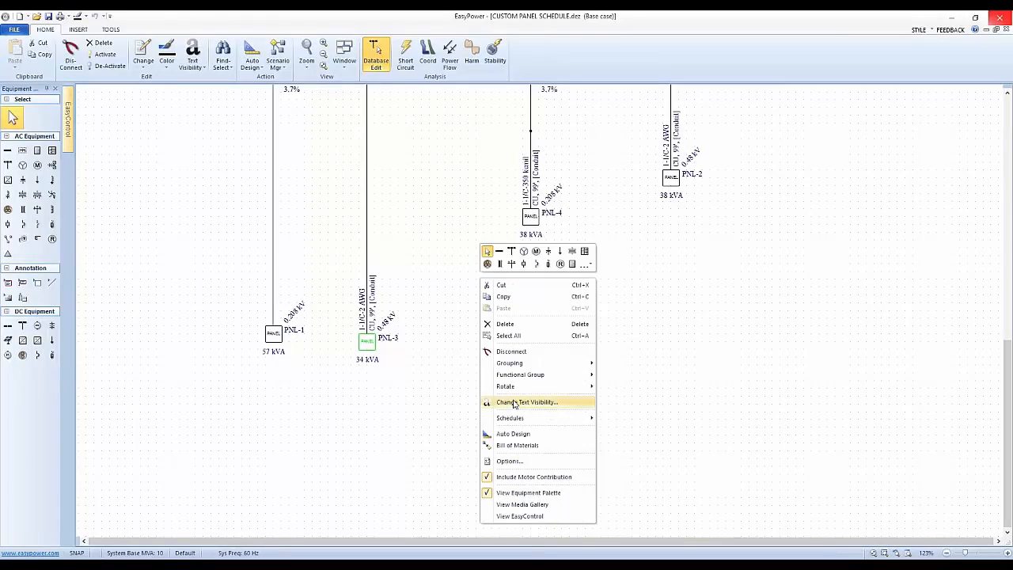
mouse_move(546, 418)
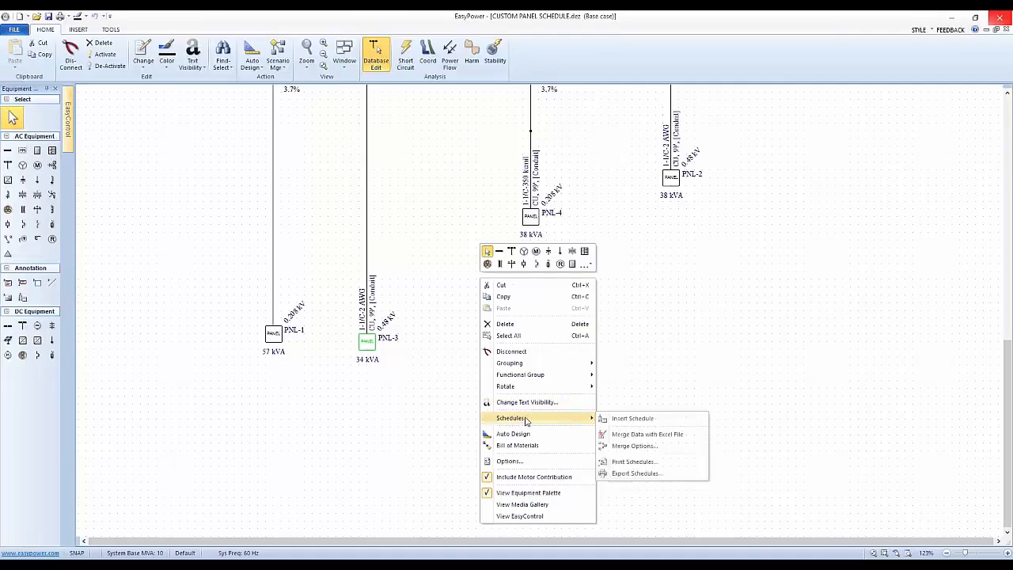
left_click(625, 419)
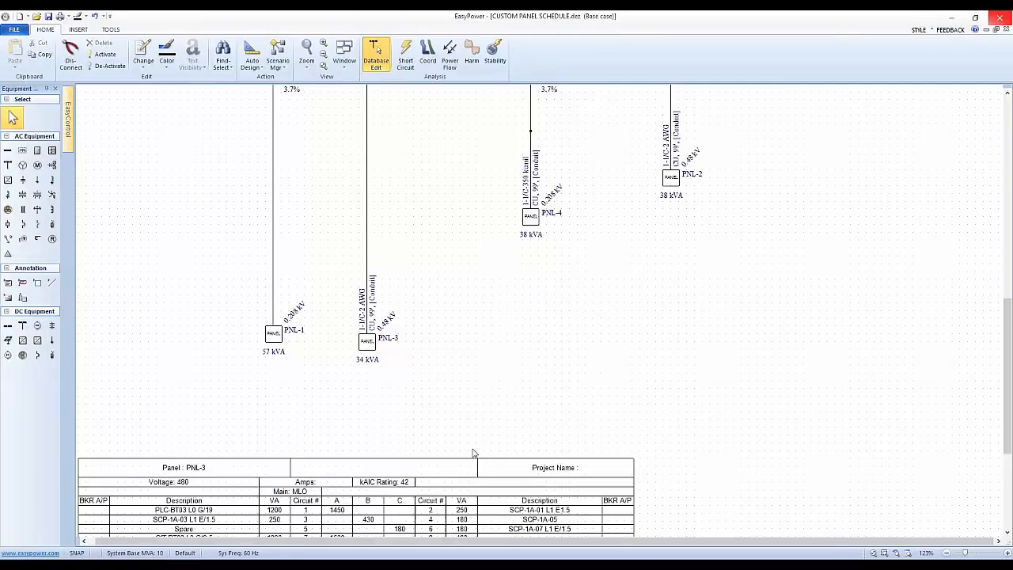
left_click_drag(449, 467, 768, 242)
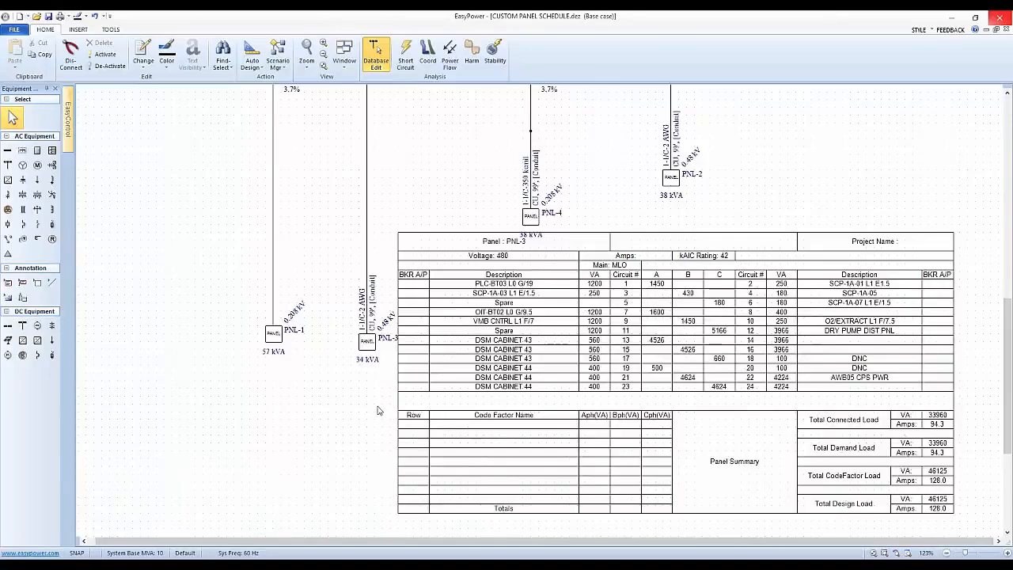
Step: Move panel PNL-1 lower on the one-line, then insert its schedule directly below the PNL-3 schedule
scroll(378, 409, "down", 5)
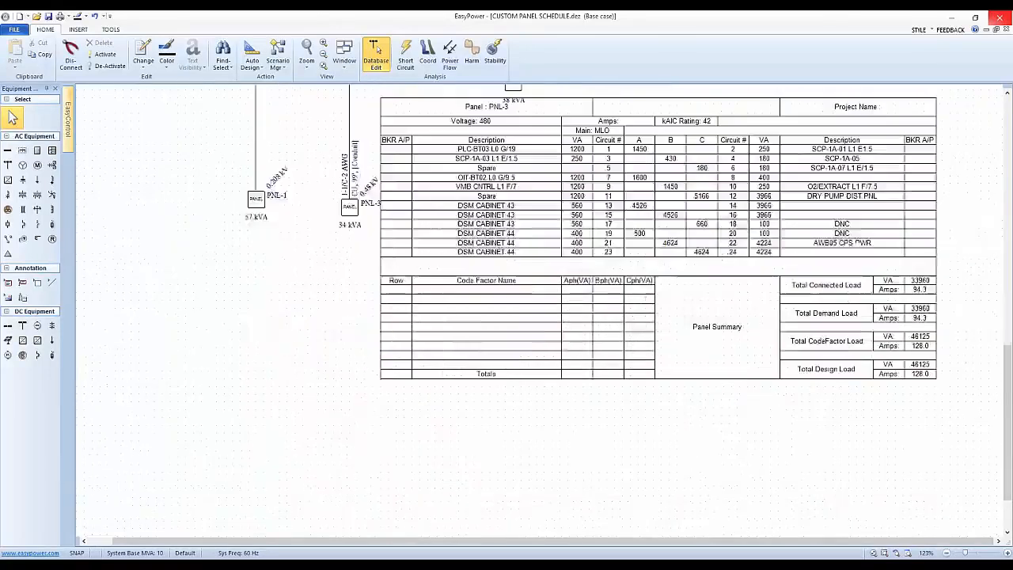
left_click_drag(261, 226, 269, 336)
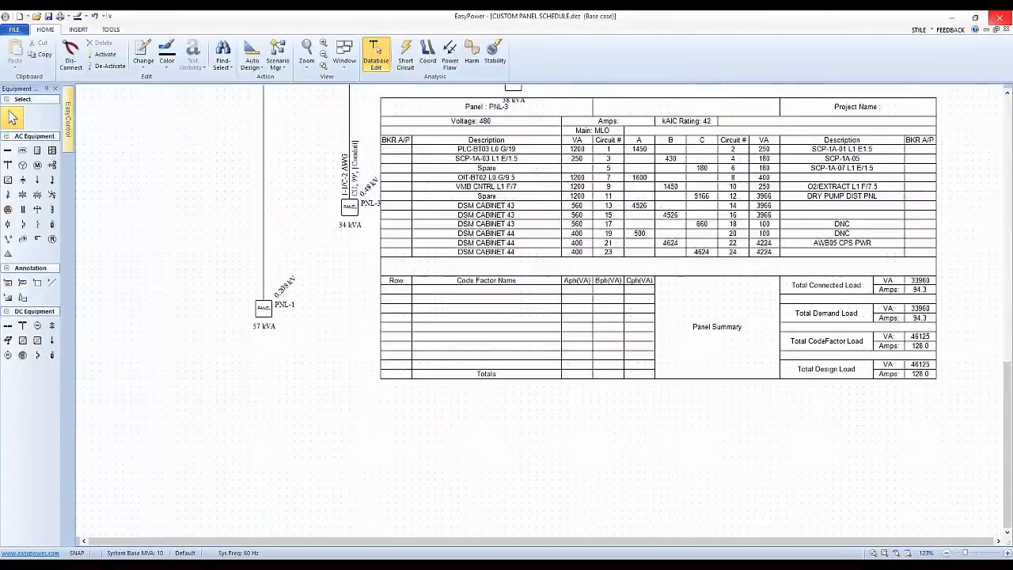
right_click(381, 481)
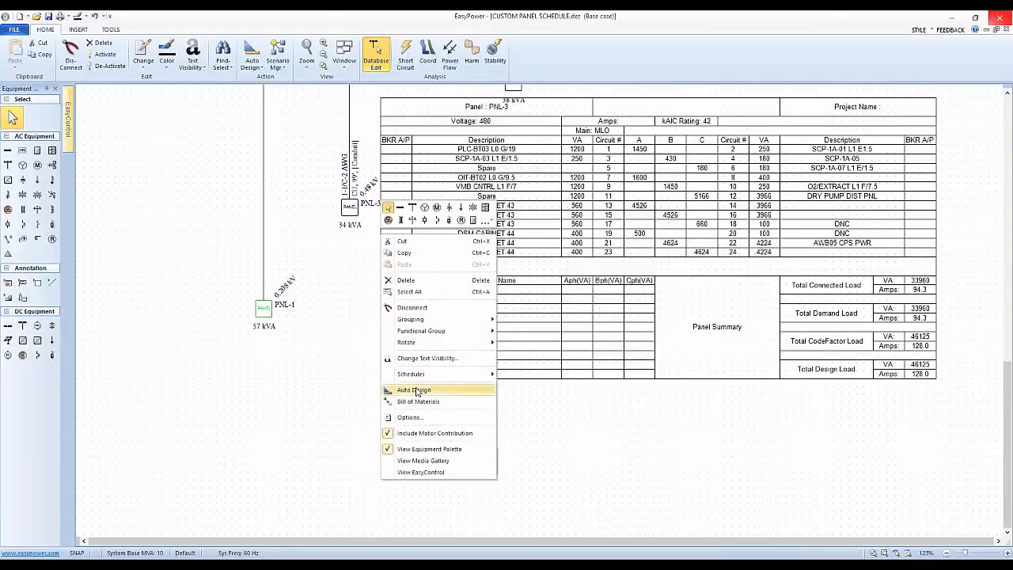
mouse_move(463, 377)
left_click(532, 375)
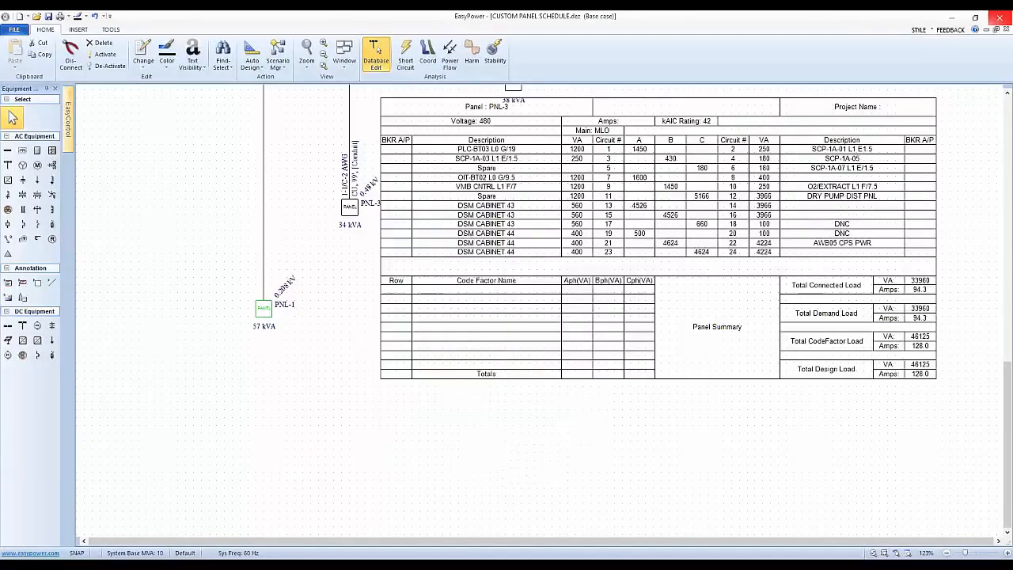
left_click_drag(331, 439, 768, 404)
left_click_drag(756, 419, 702, 427)
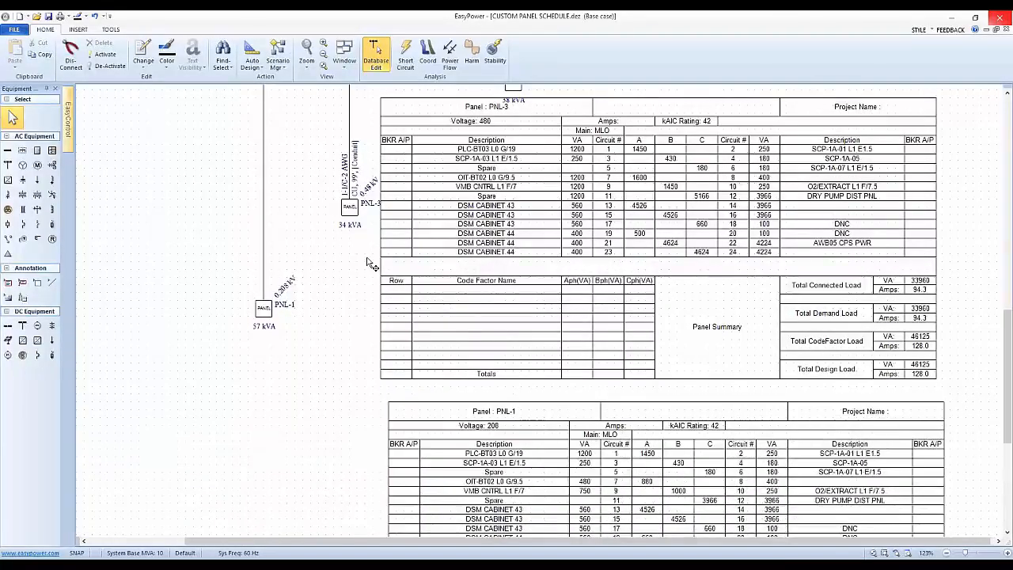
Step: Reduce the EasyPower window from full screen, start Notepad++ and place its window over the one-line
left_click_drag(368, 259, 337, 368)
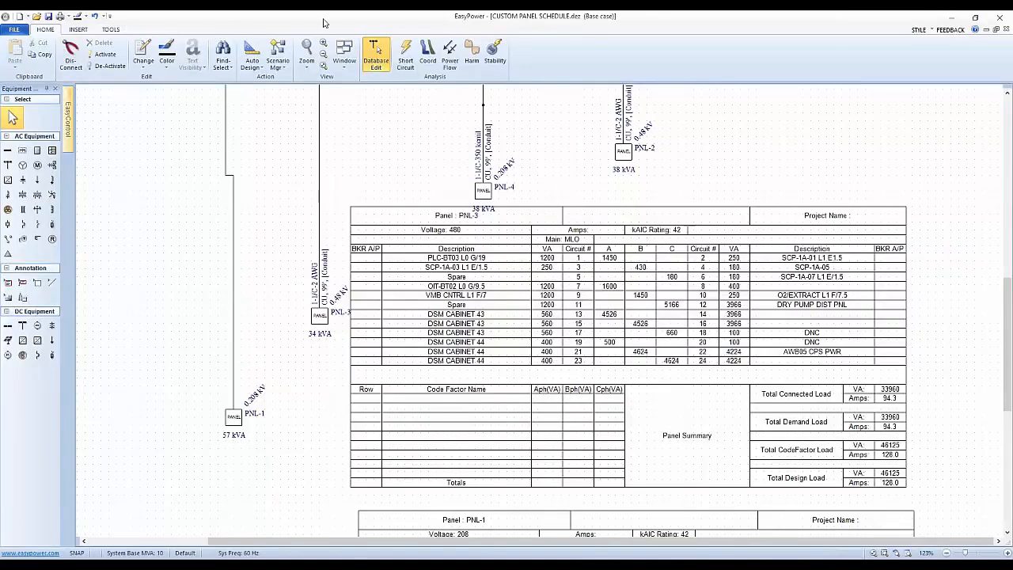
left_click_drag(324, 23, 485, 64)
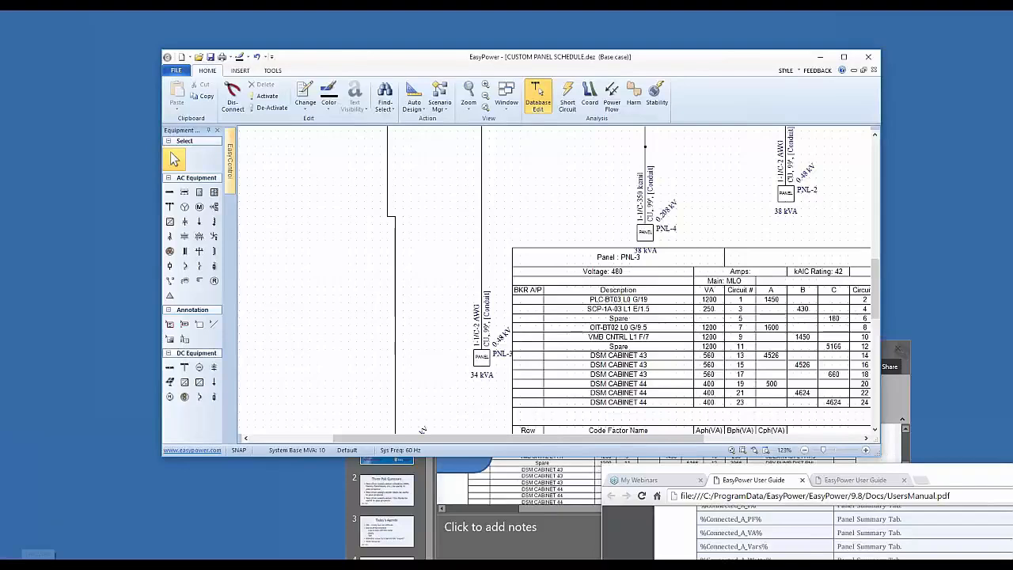
left_click(12, 565)
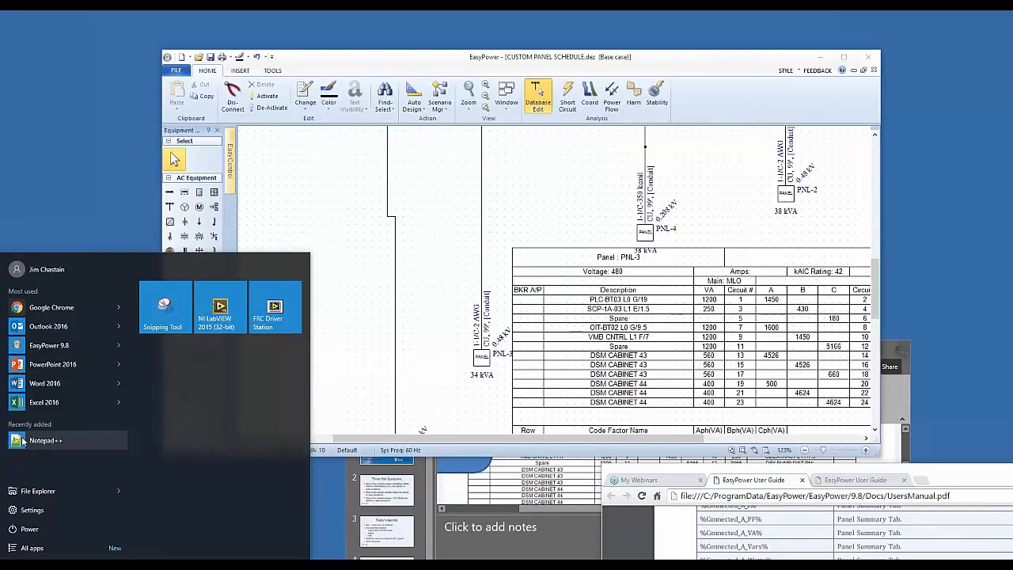
left_click(22, 441)
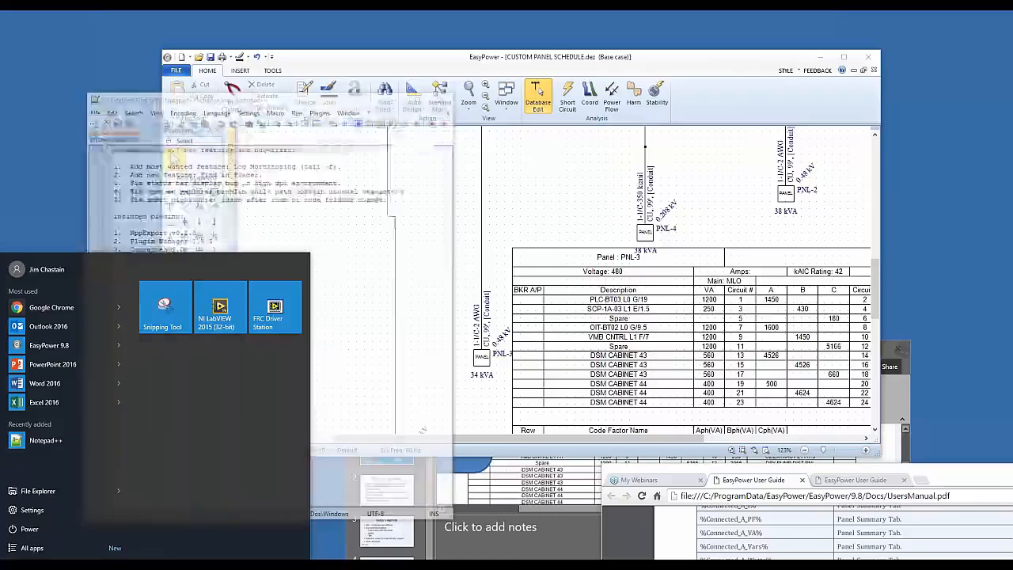
left_click(301, 237)
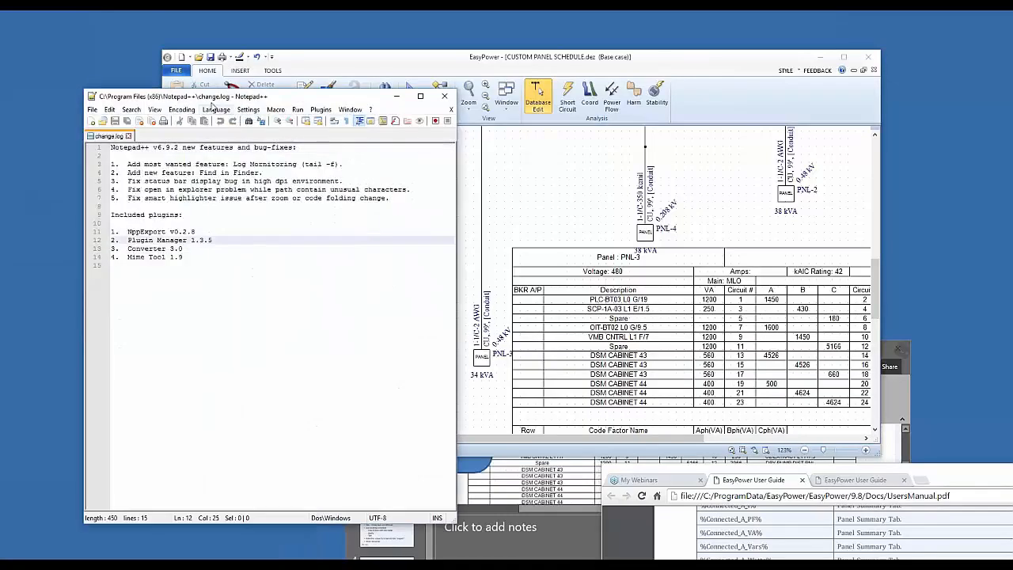
left_click_drag(204, 99, 381, 106)
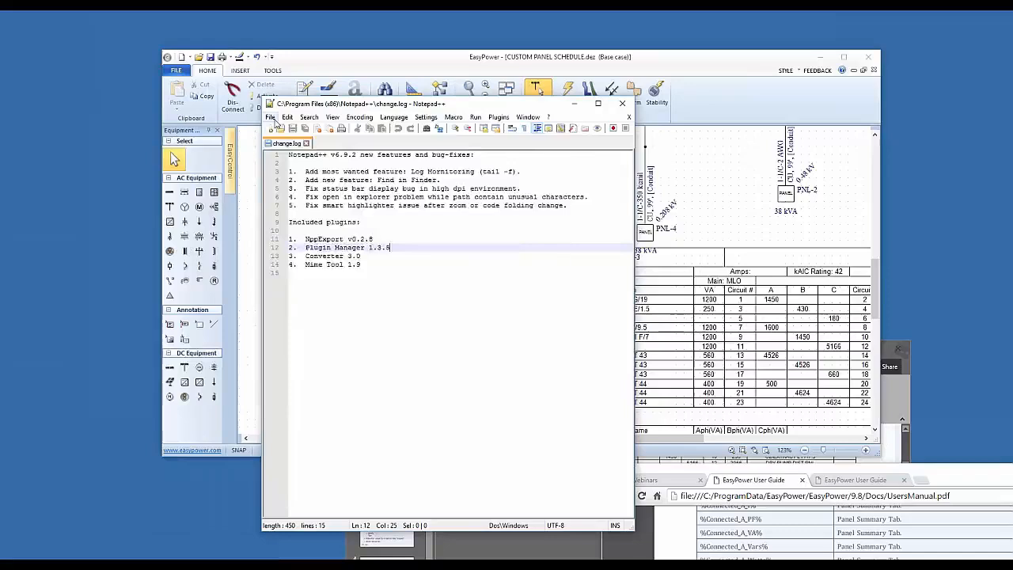
Step: Open the template PanelSchedule.ezpnl from the Templates folder of EasyPower 9.8 under Documents
left_click(274, 121)
left_click(285, 142)
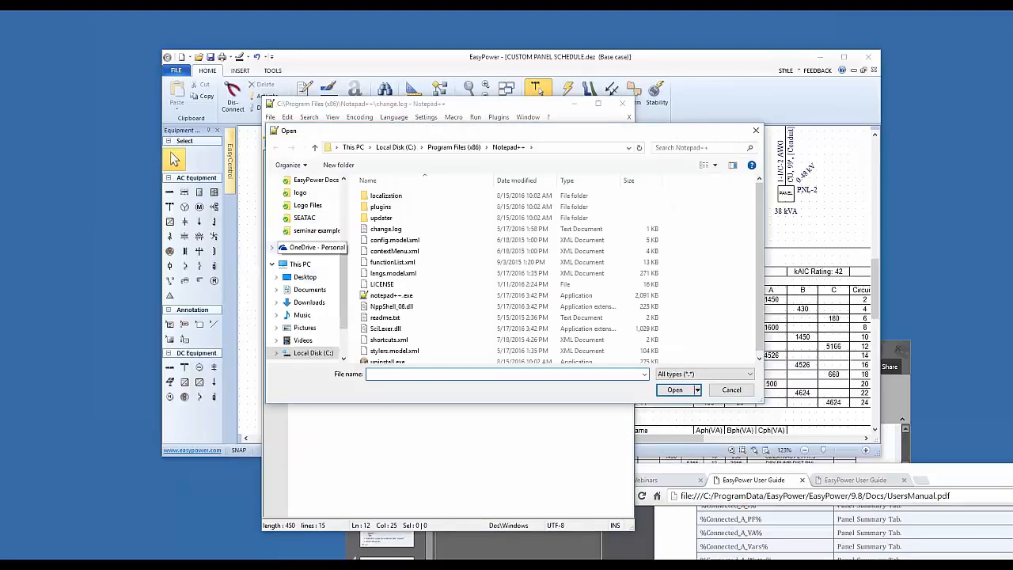
left_click(309, 289)
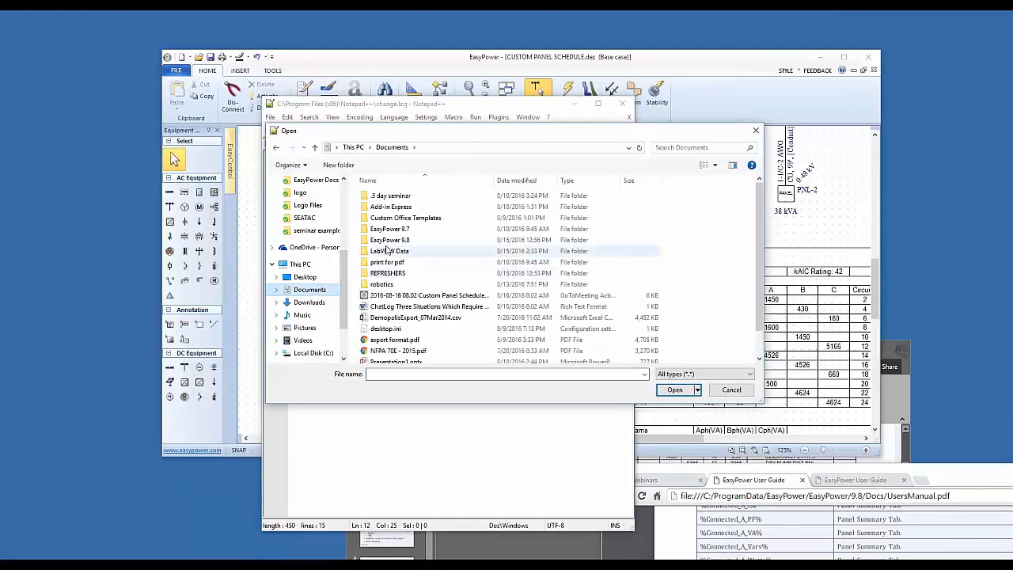
double_click(384, 240)
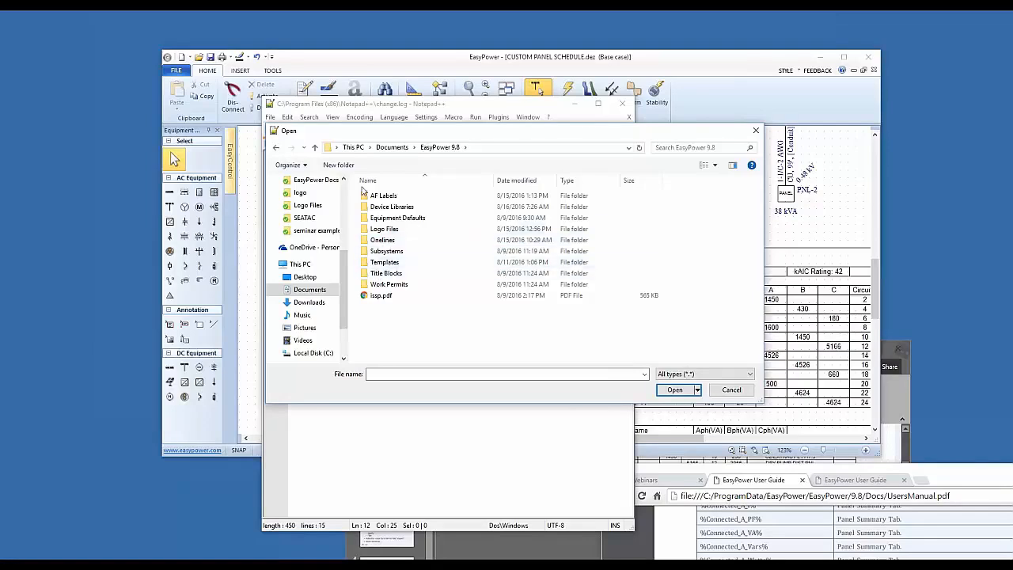
double_click(369, 261)
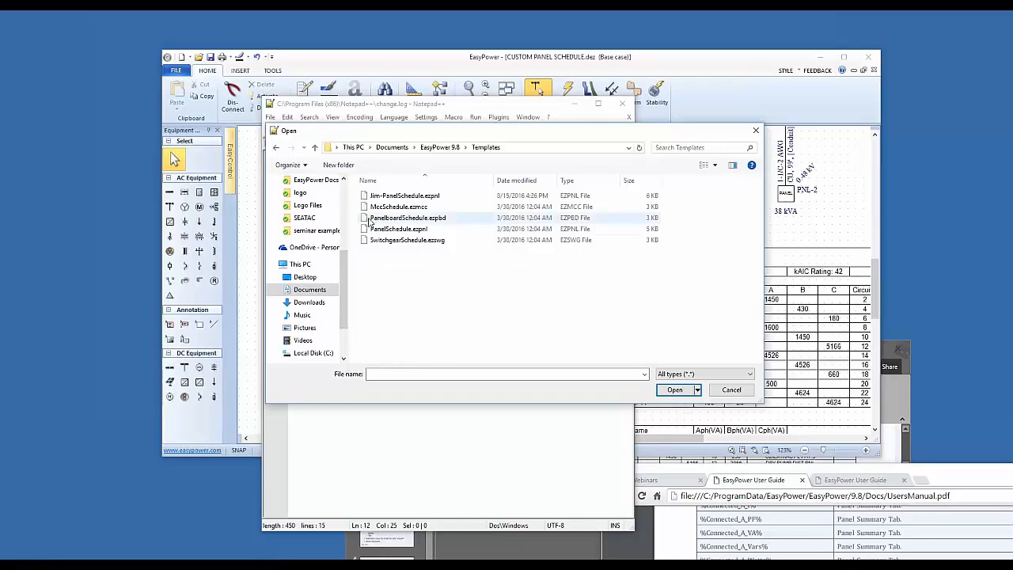
left_click(367, 229)
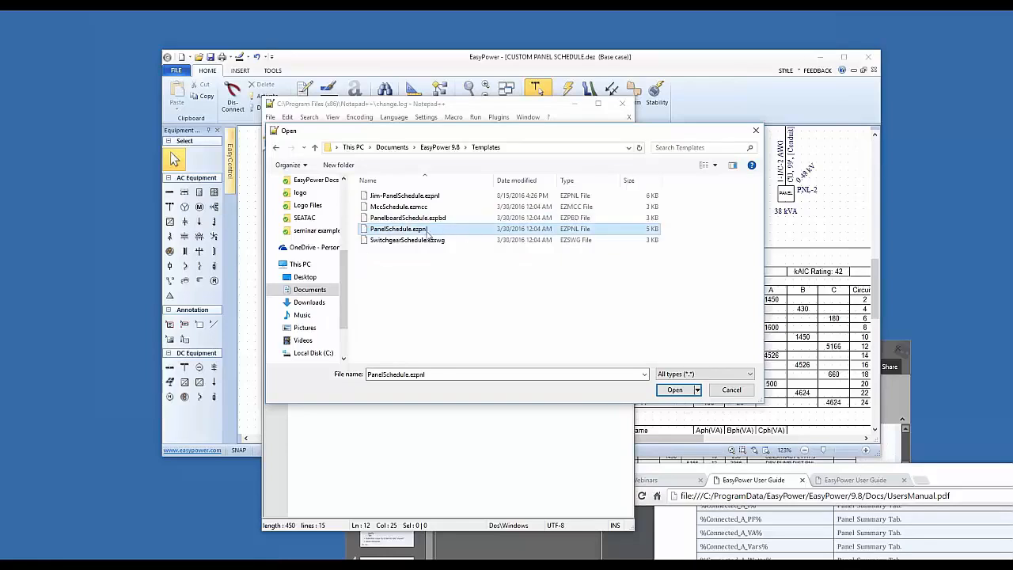
left_click(674, 390)
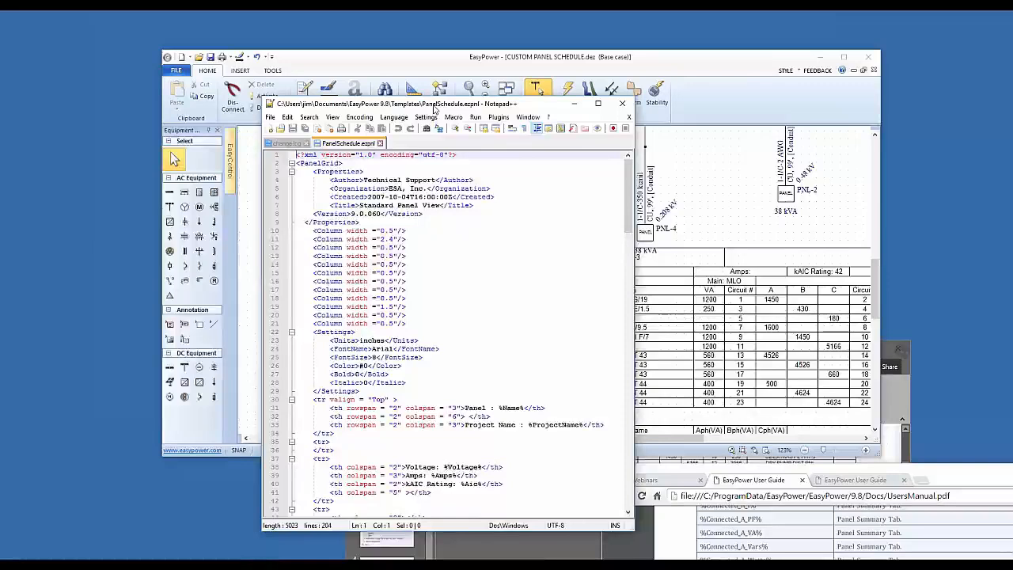
Step: Move the Notepad++ window aside, switch to PowerPoint and enlarge the slide area to show the whole standard panel schedule
left_click_drag(437, 109, 293, 116)
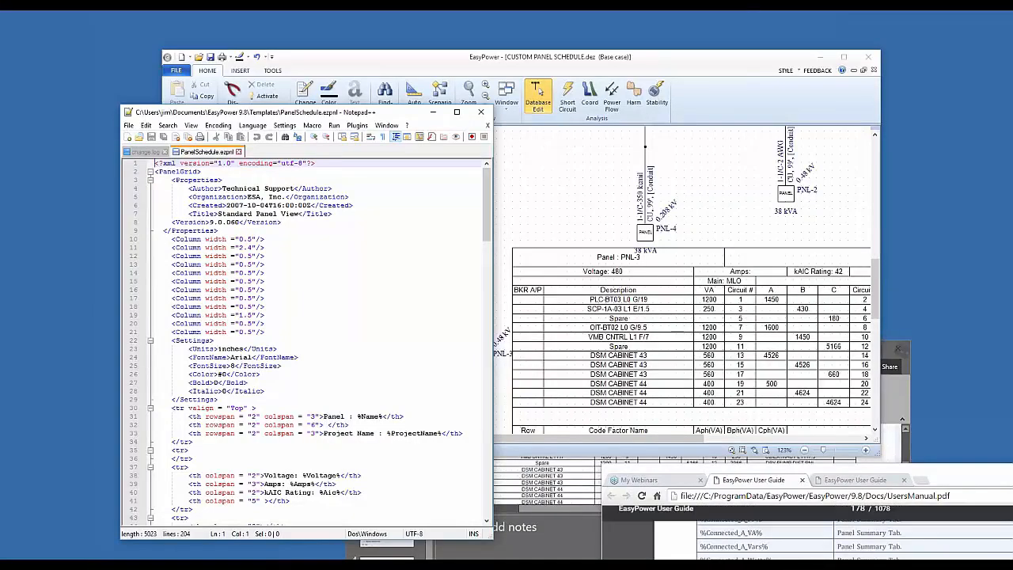
left_click(531, 552)
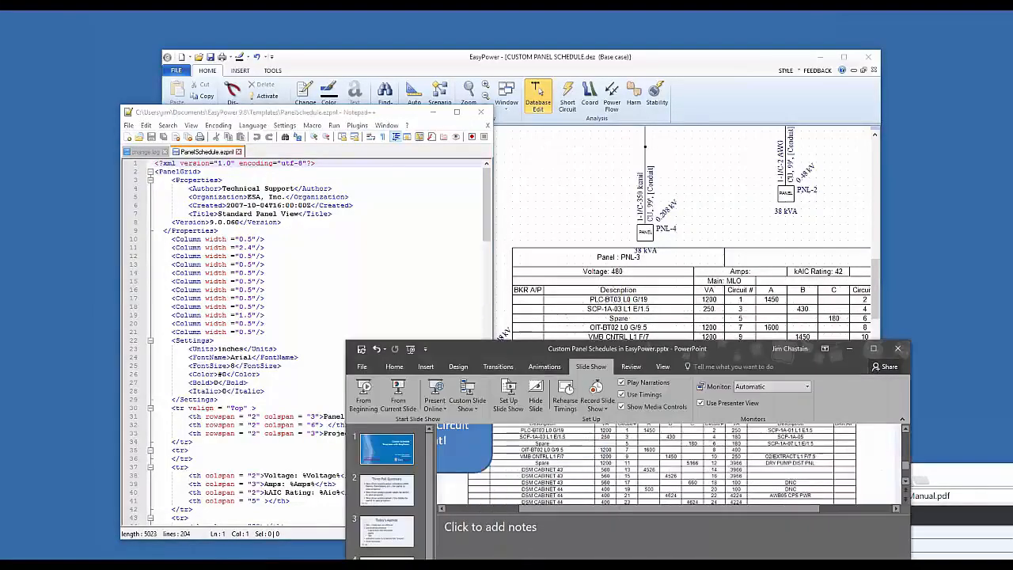
left_click_drag(737, 346, 767, 174)
scroll(752, 326, "up", 2)
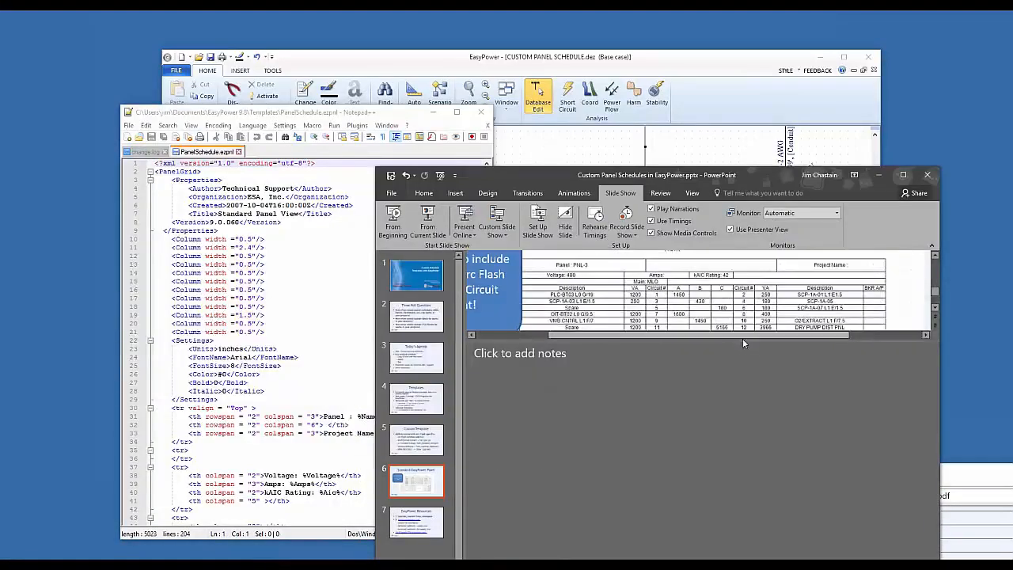
left_click_drag(743, 339, 737, 376)
left_click_drag(737, 417, 736, 545)
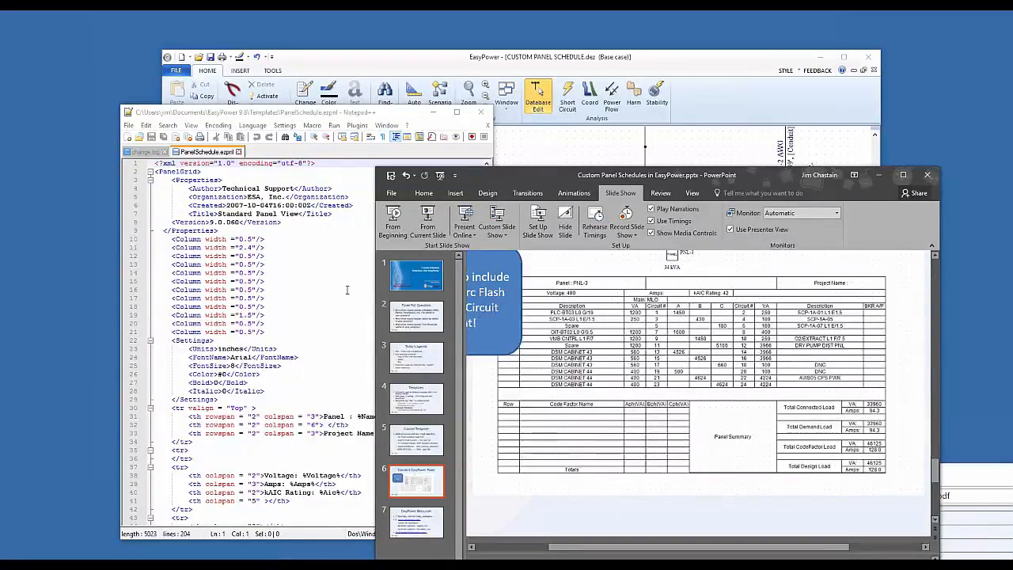
Step: Move the PowerPoint window clear of the template code and review the Settings and header rows of PanelSchedule.ezpnl against the slide
left_click_drag(470, 177, 528, 165)
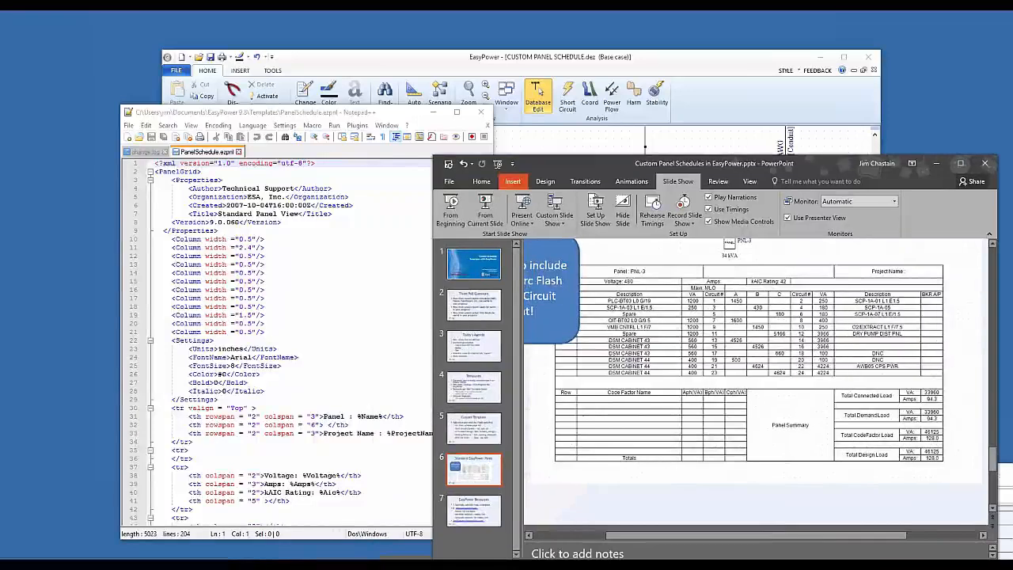
left_click(311, 380)
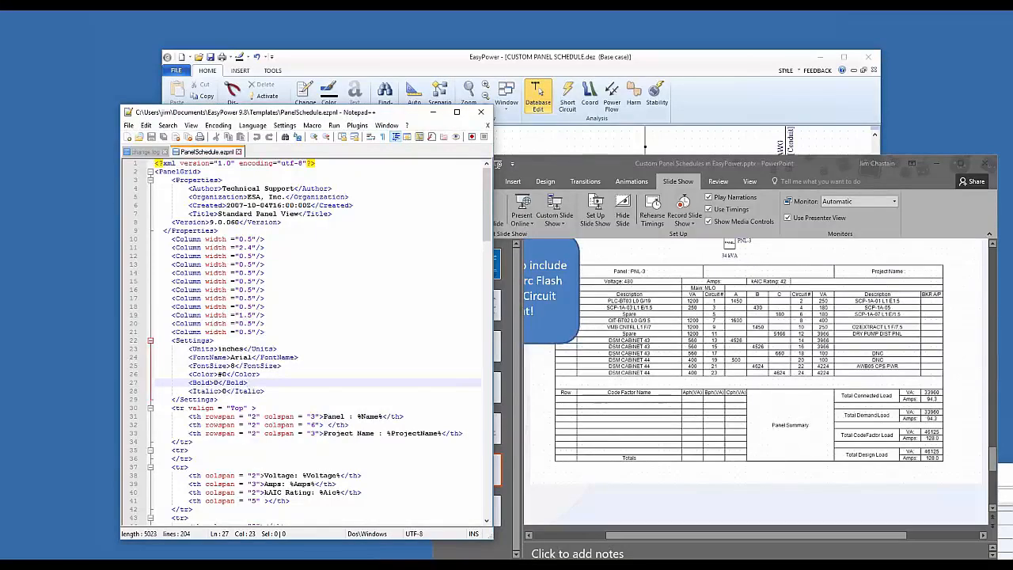
left_click_drag(491, 230, 491, 256)
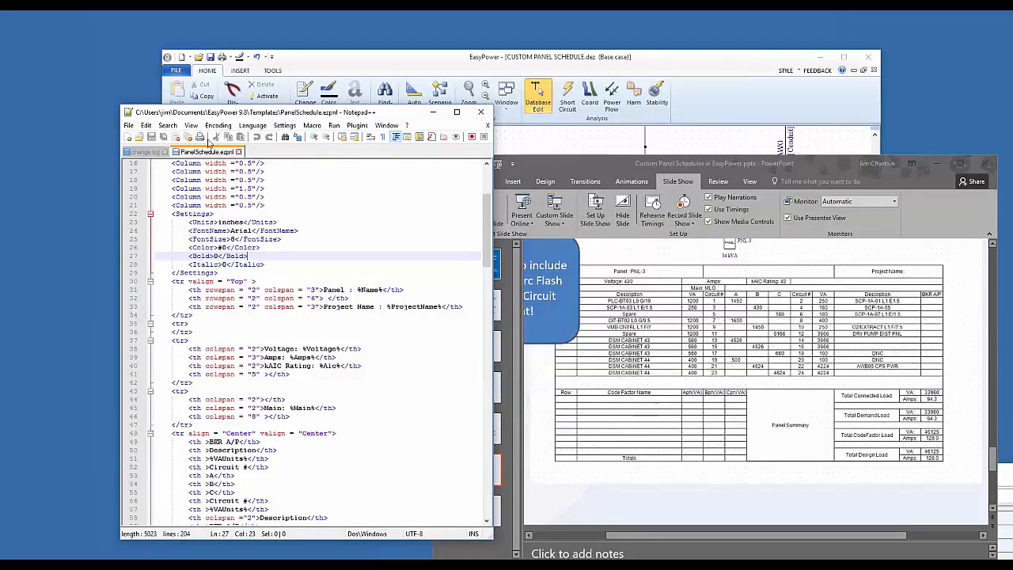
Step: Open the recently used customized panel schedule template in its own Notepad++ instance beside PanelSchedule.ezpnl, showing its header rows
left_click(129, 125)
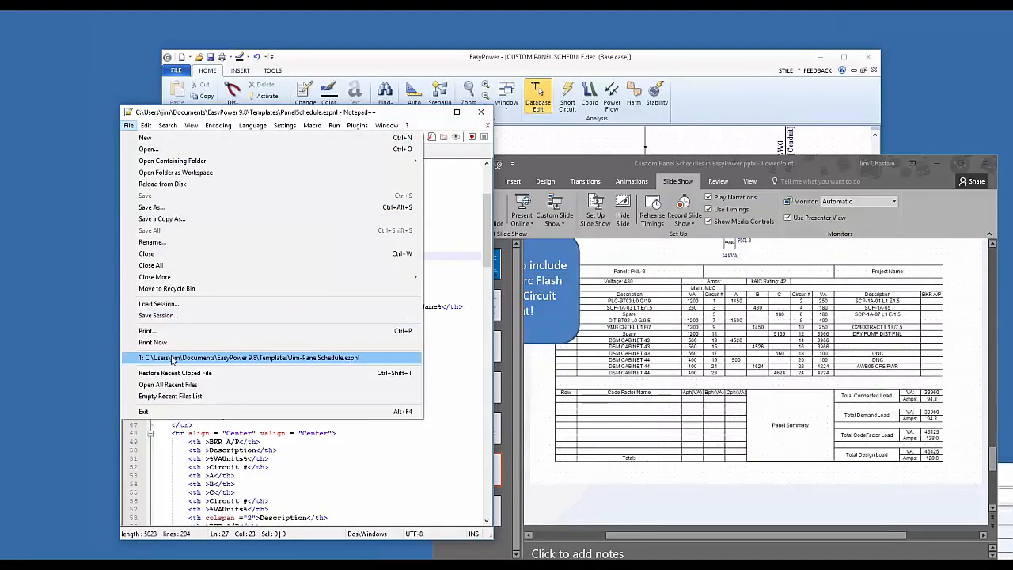
left_click(314, 362)
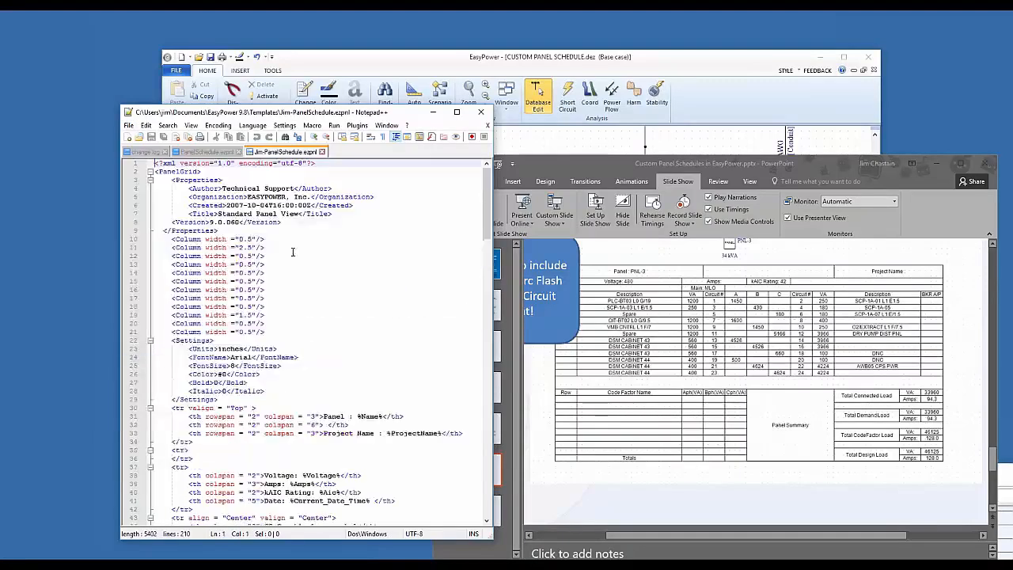
right_click(288, 152)
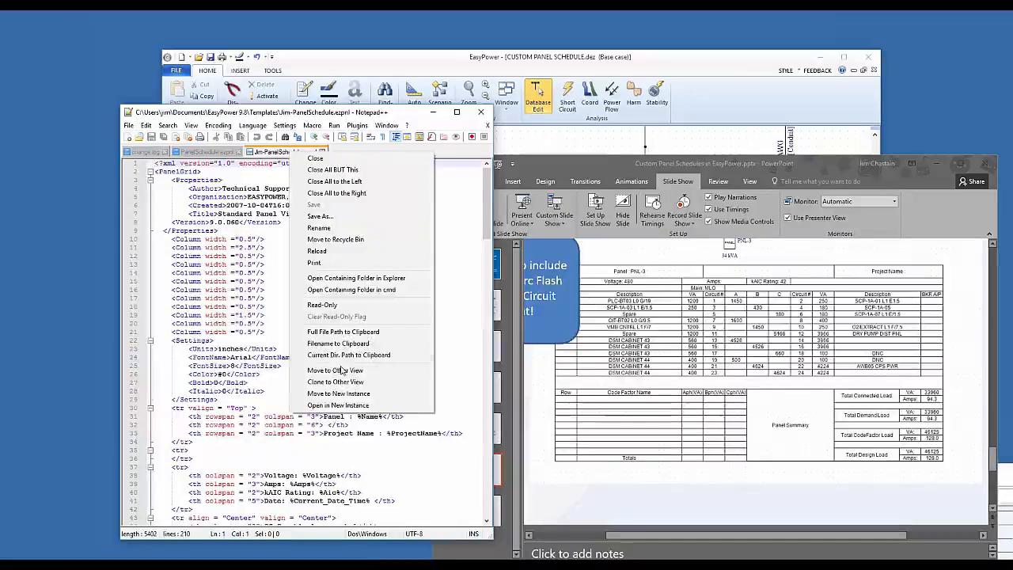
left_click(342, 393)
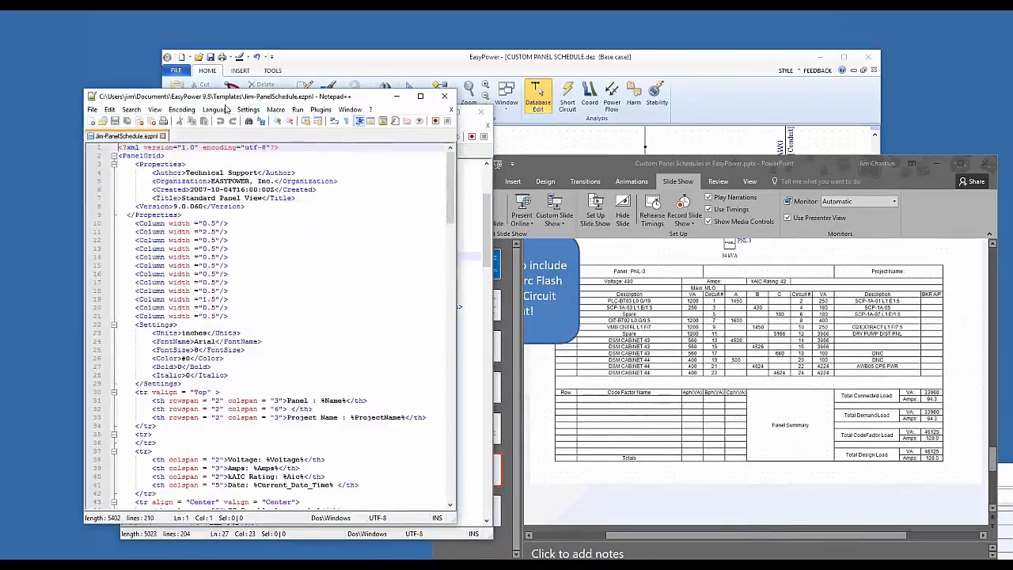
left_click_drag(213, 101, 717, 127)
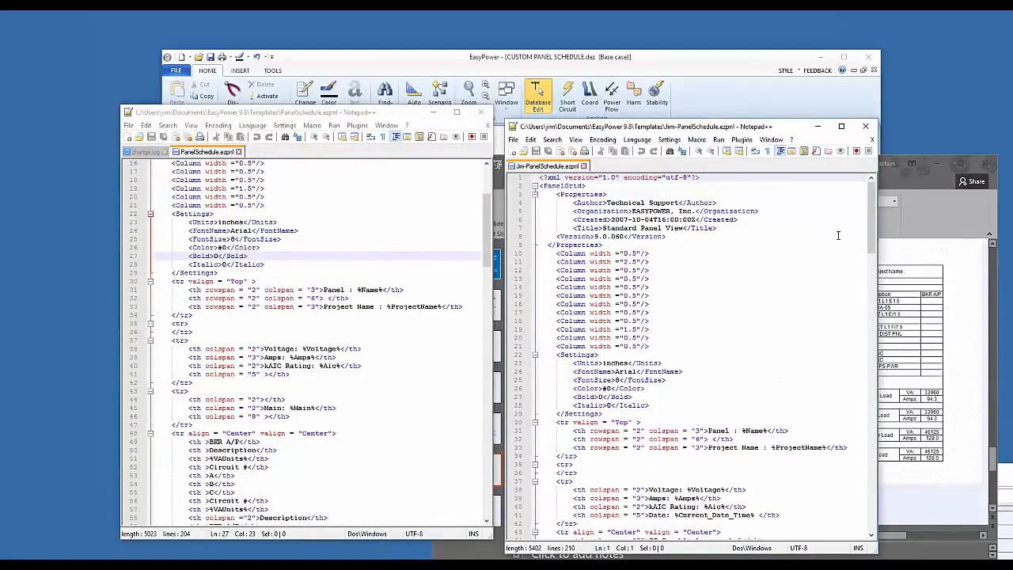
scroll(874, 255, "down", 5)
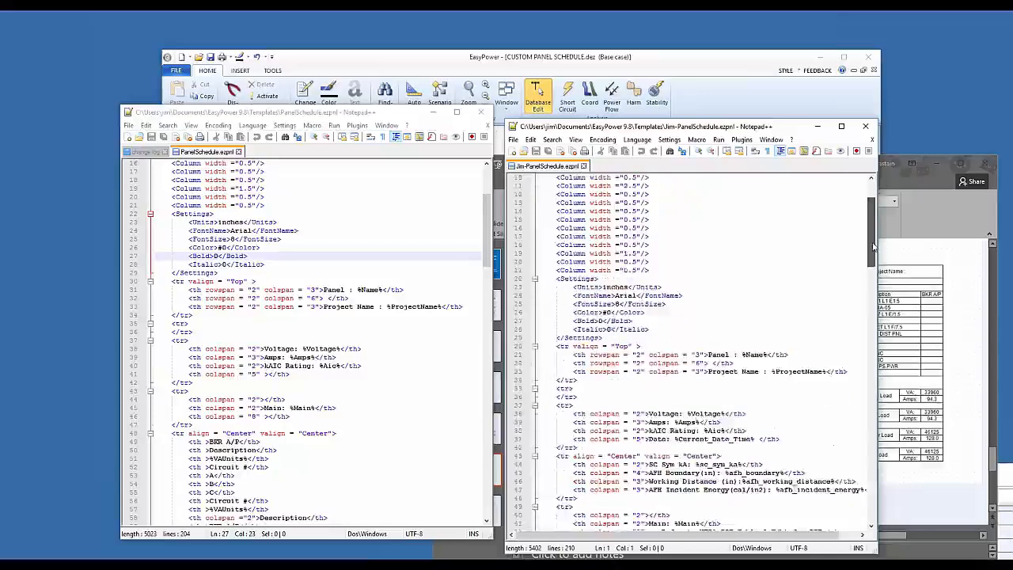
Step: Review the added date, short-circuit and arc flash header rows of the customized template and close its window
scroll(873, 255, "down", 3)
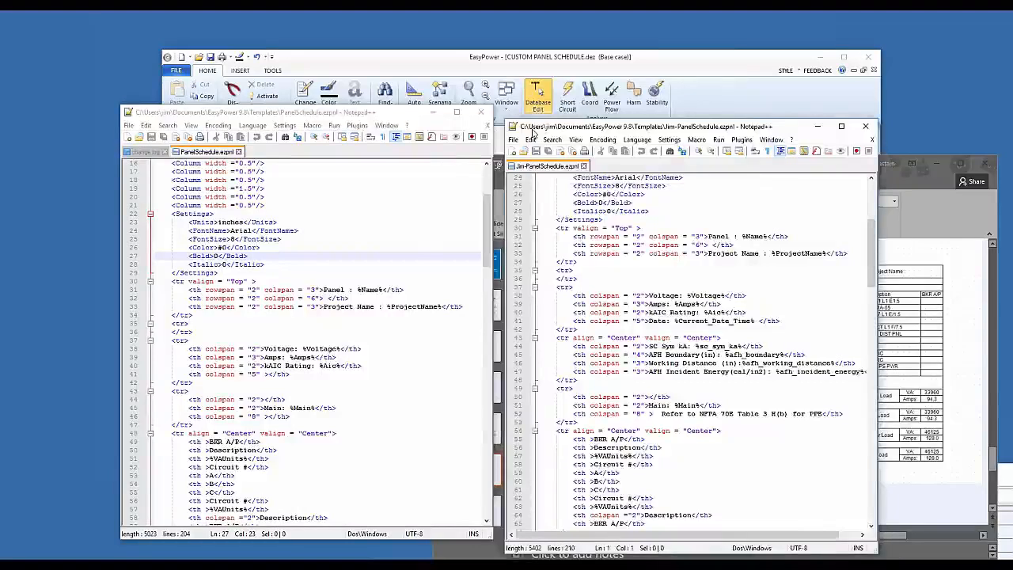
left_click_drag(536, 130, 352, 95)
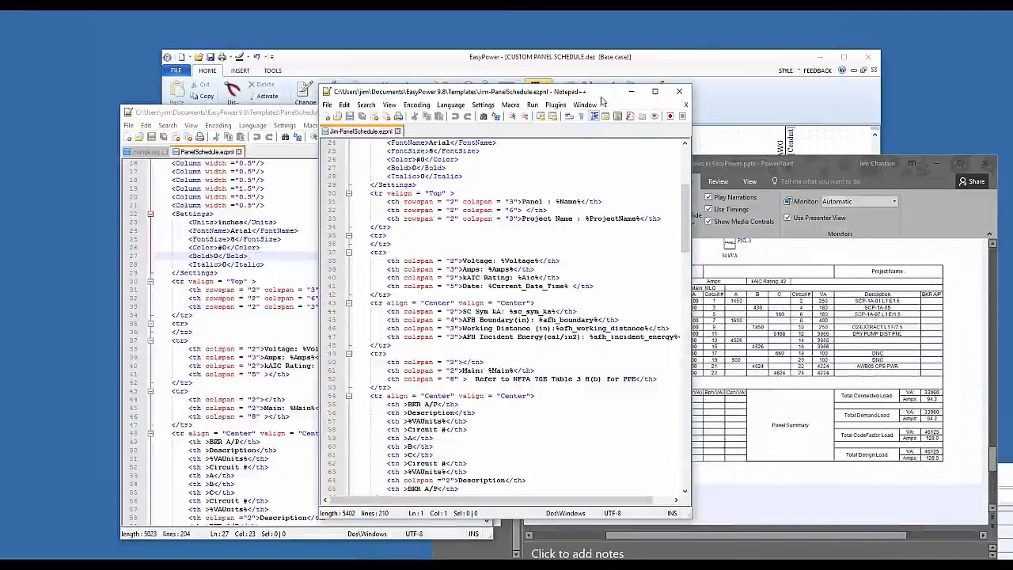
left_click(678, 93)
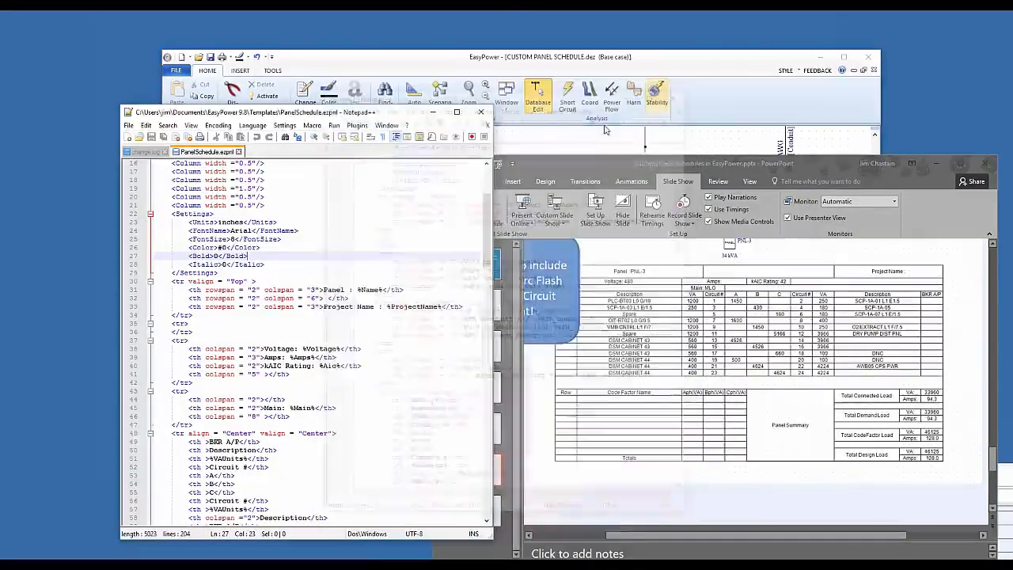
Step: Minimize the PanelSchedule.ezpnl window, switch to EasyPower and maximize the CUSTOM PANEL SCHEDULE one-line
left_click(434, 113)
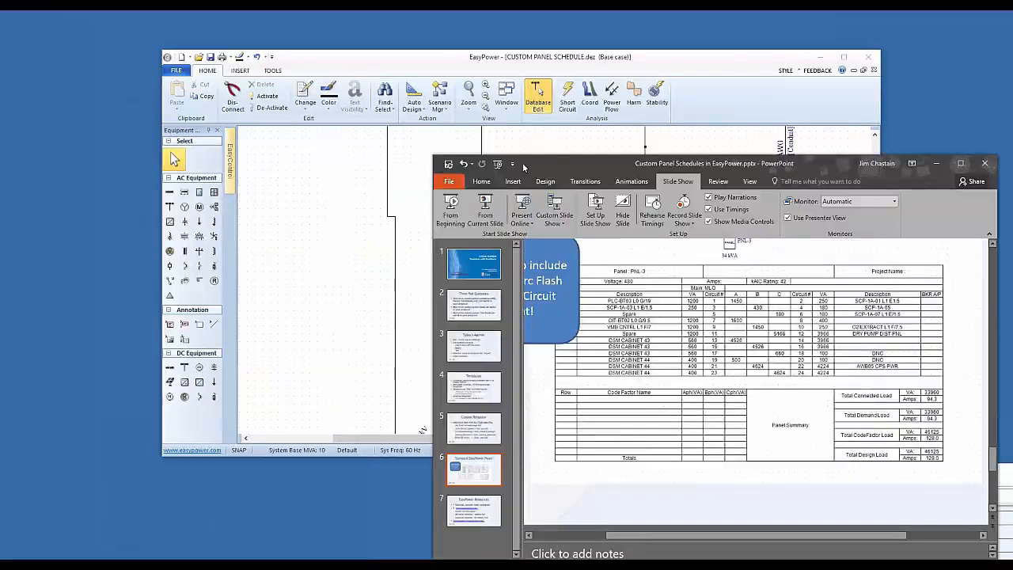
left_click(419, 205)
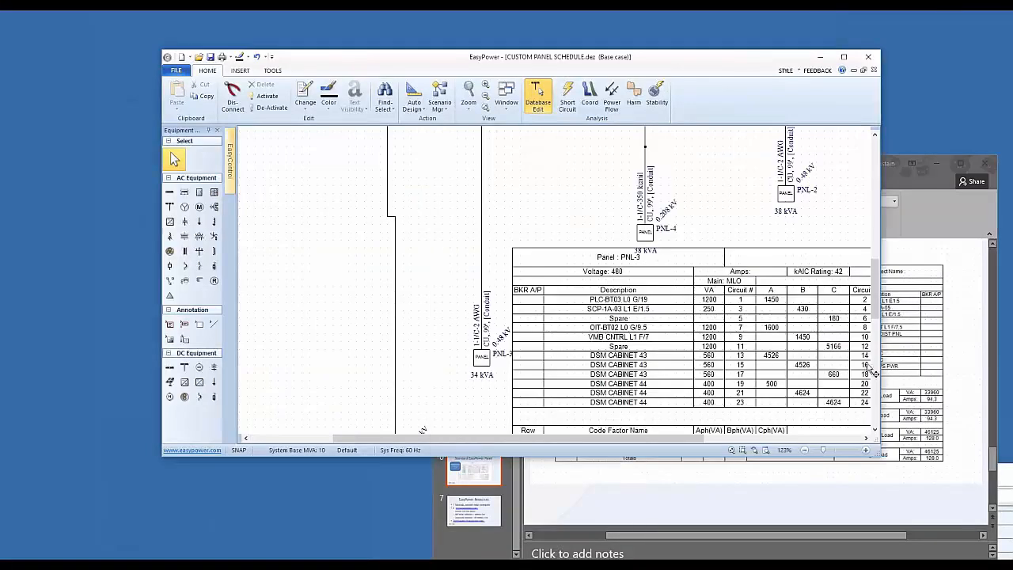
left_click(845, 58)
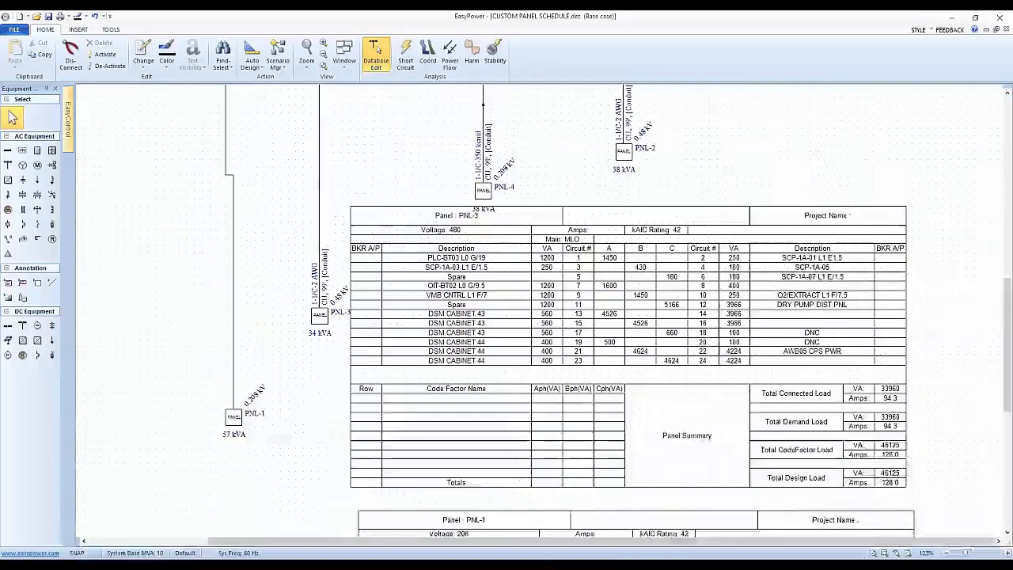
Step: Move PNL-4 up clear of the PNL-3 schedule and run Auto Design on panel PNL-3
left_click(480, 192)
left_click_drag(479, 192, 480, 174)
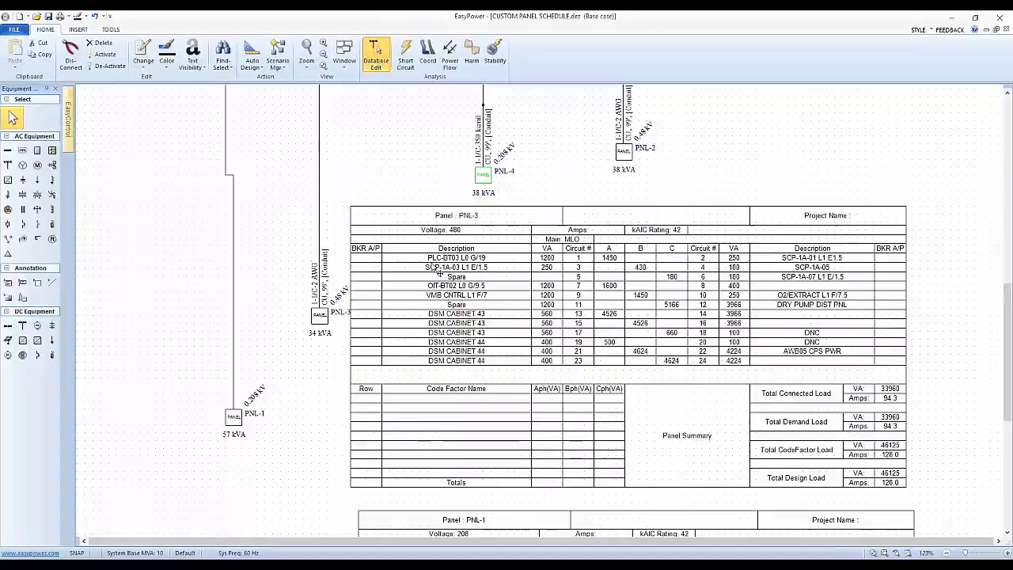
left_click(320, 318)
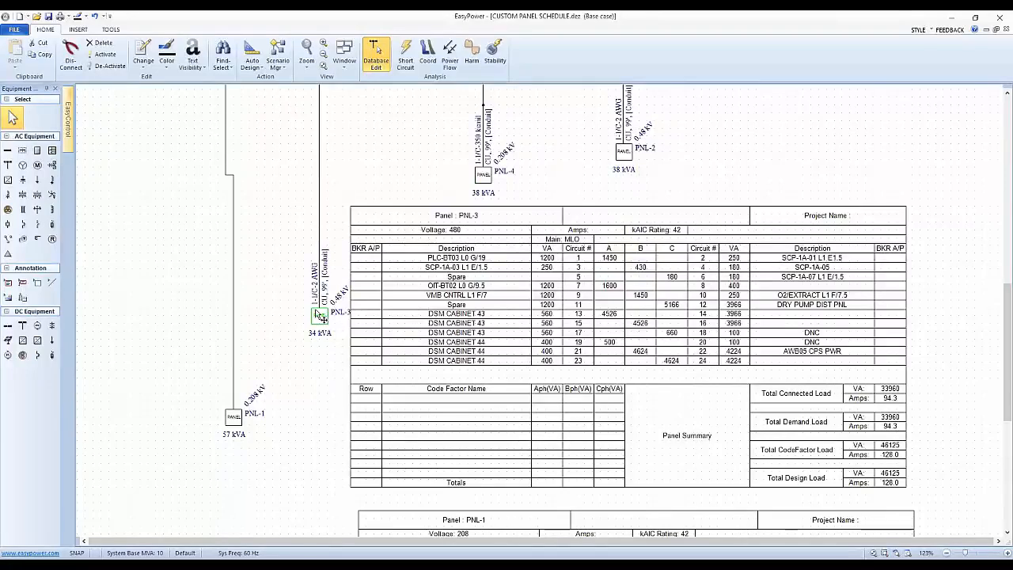
left_click(250, 52)
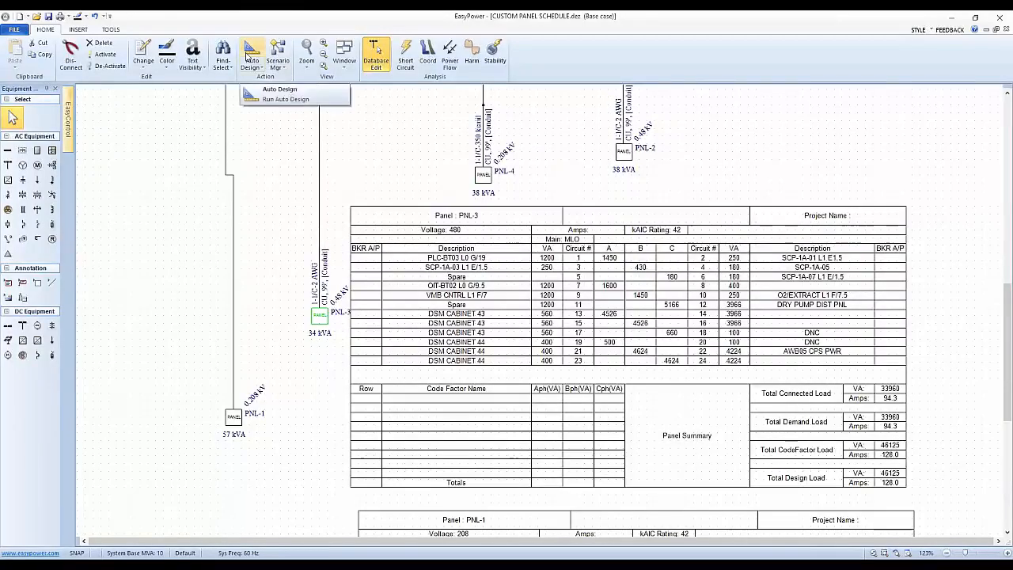
left_click(250, 52)
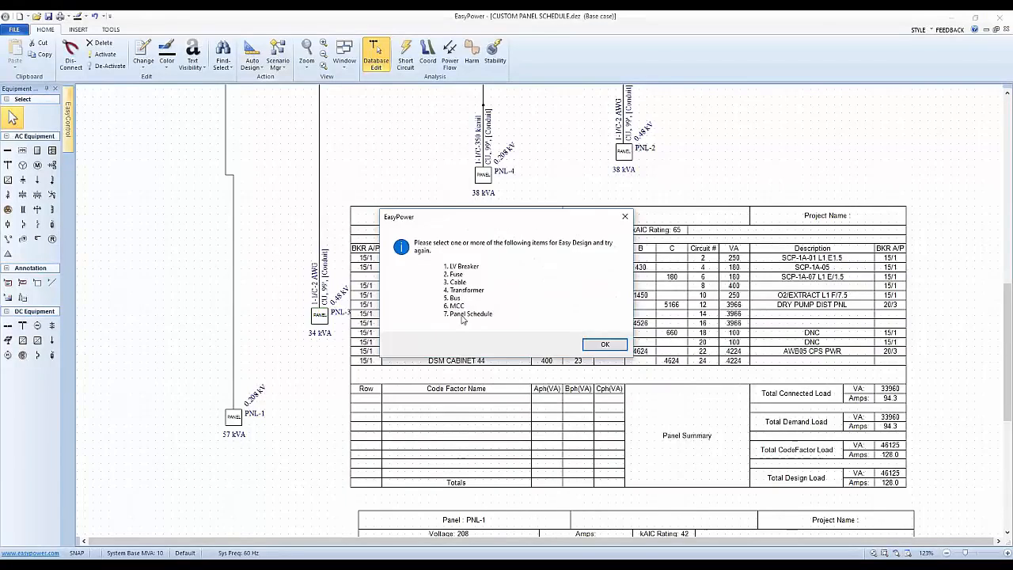
left_click(605, 344)
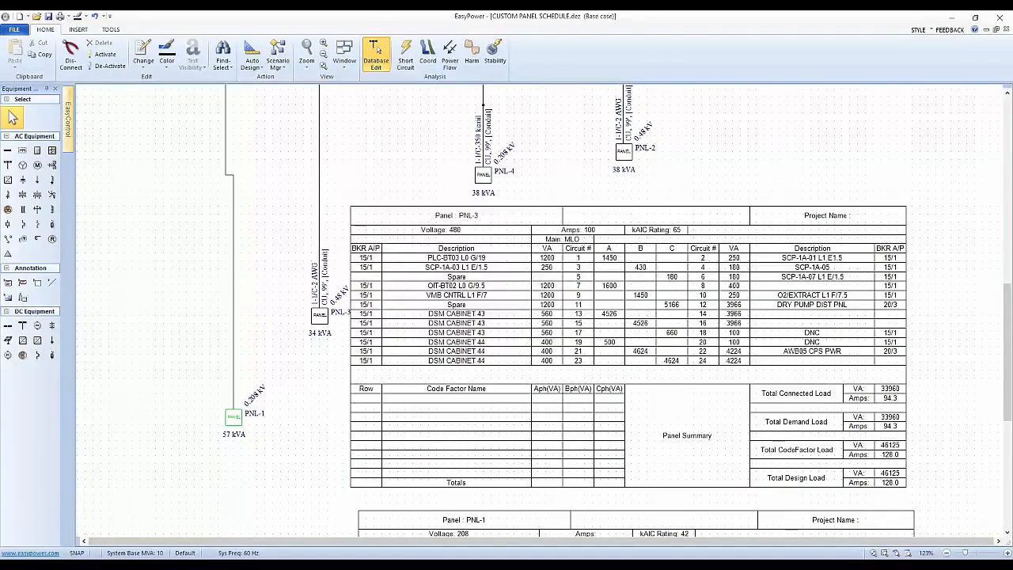
Step: Run Auto Design on panel PNL-1 and review the breaker sizes in the PNL-3 and PNL-1 schedules
left_click(241, 420)
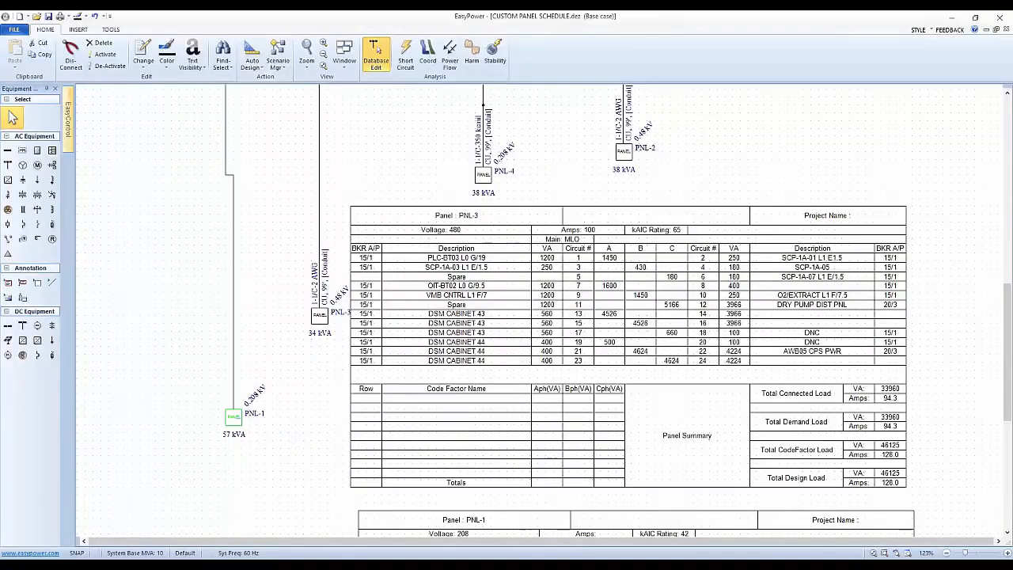
left_click_drag(303, 446, 275, 288)
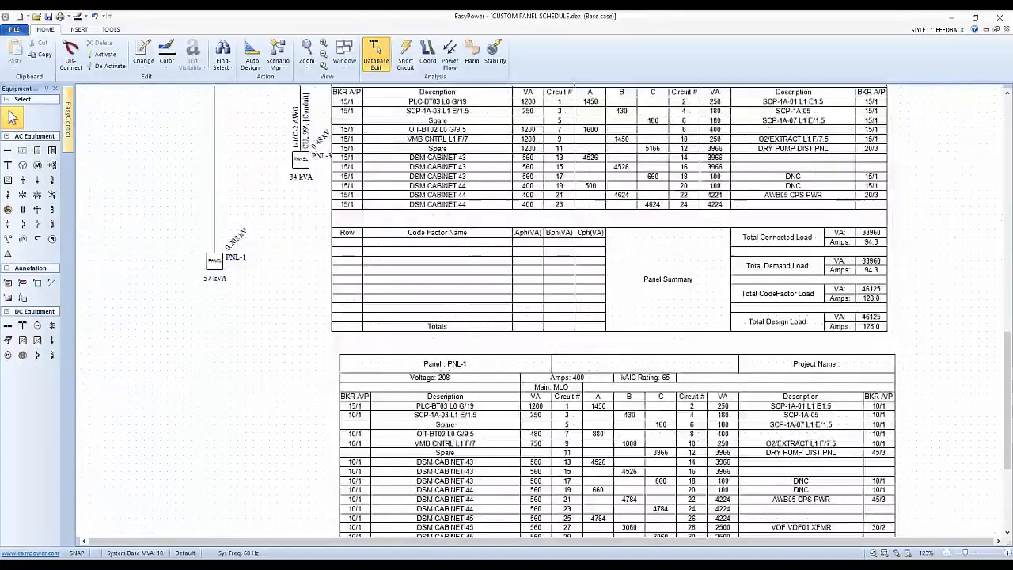
left_click_drag(292, 297, 306, 408)
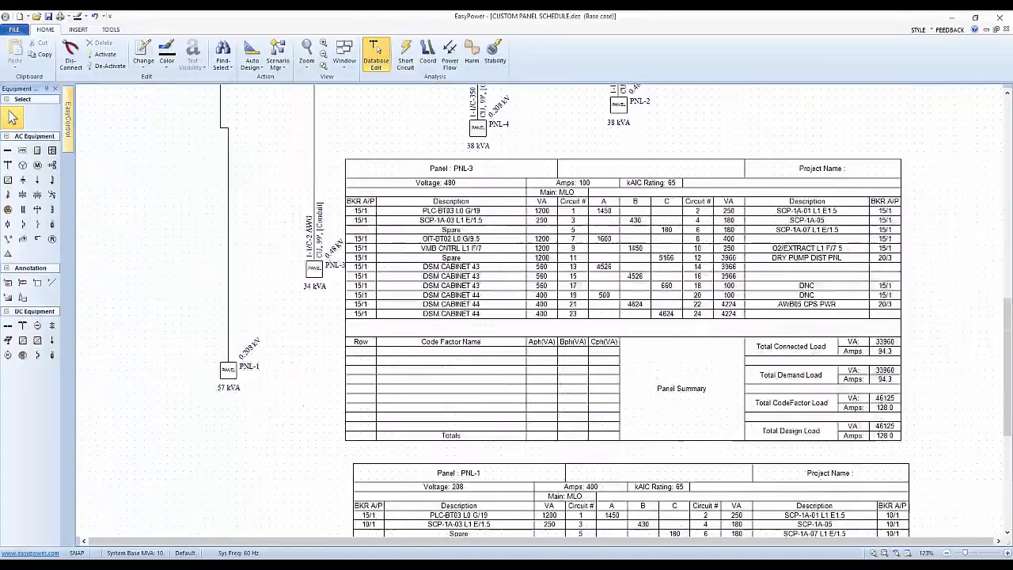
Step: Open the database file's properties and enable a specified template for the Panel Schedule type
left_click(15, 30)
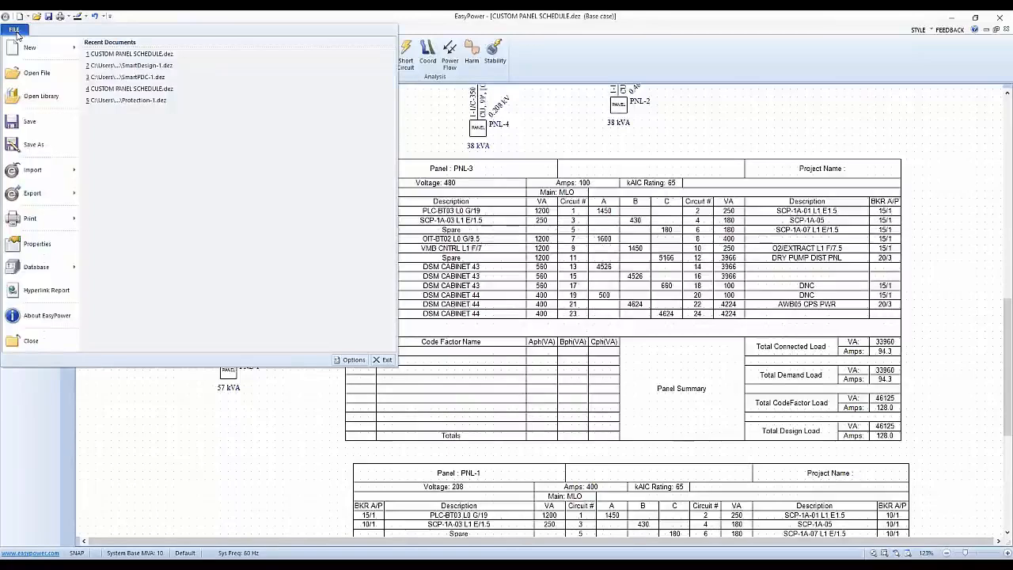
left_click(36, 244)
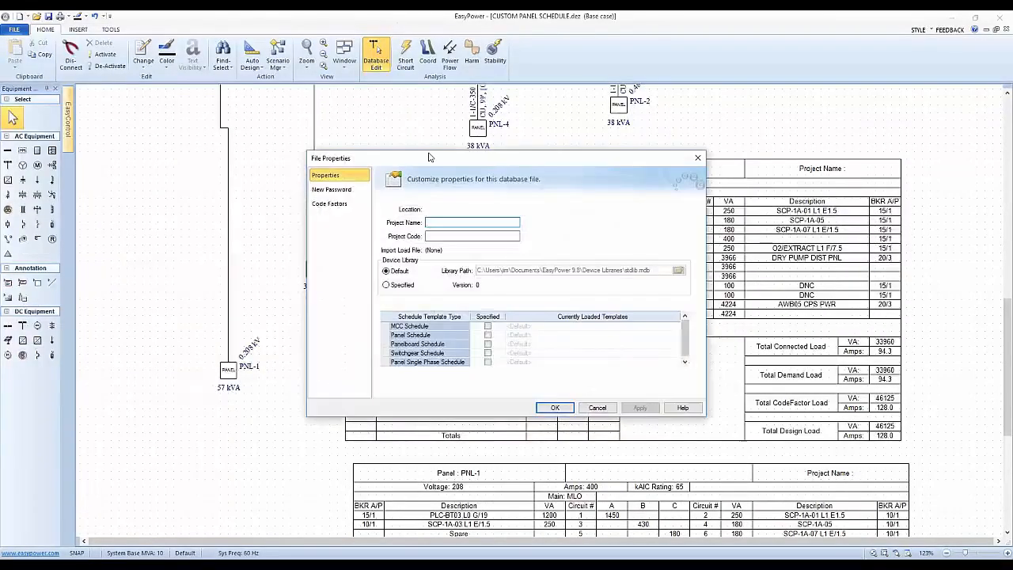
left_click_drag(430, 156, 307, 133)
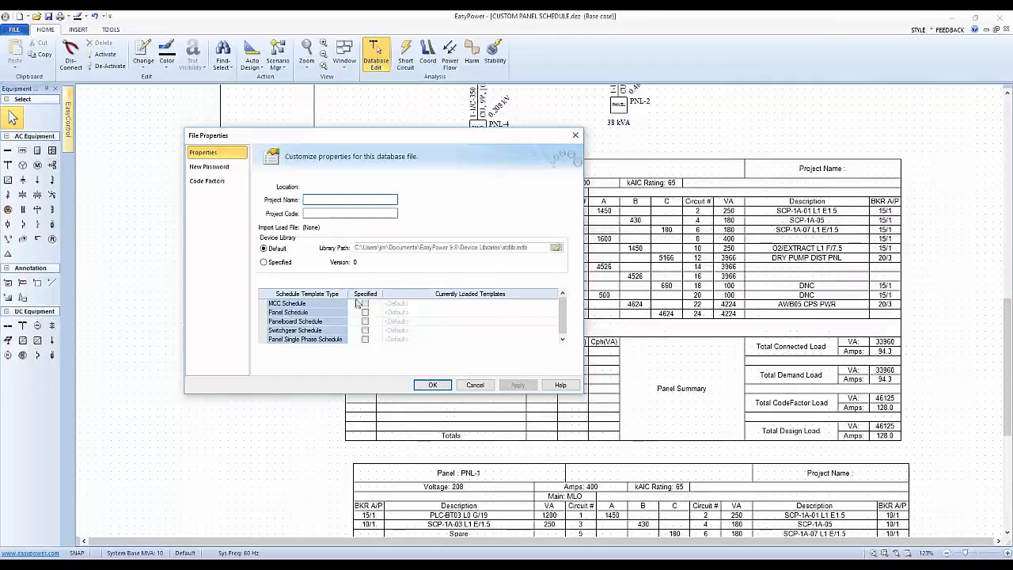
left_click(277, 315)
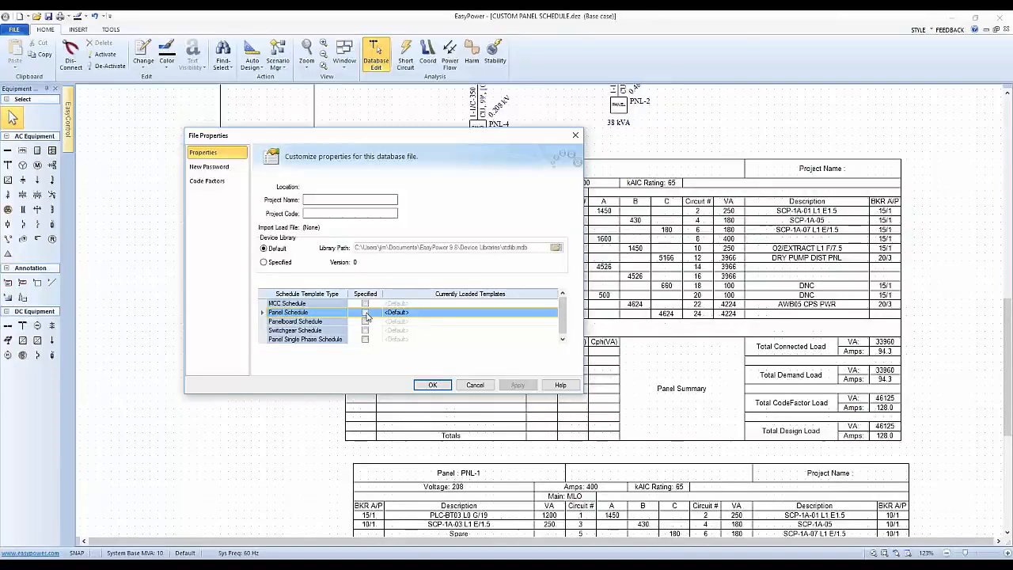
left_click(365, 313)
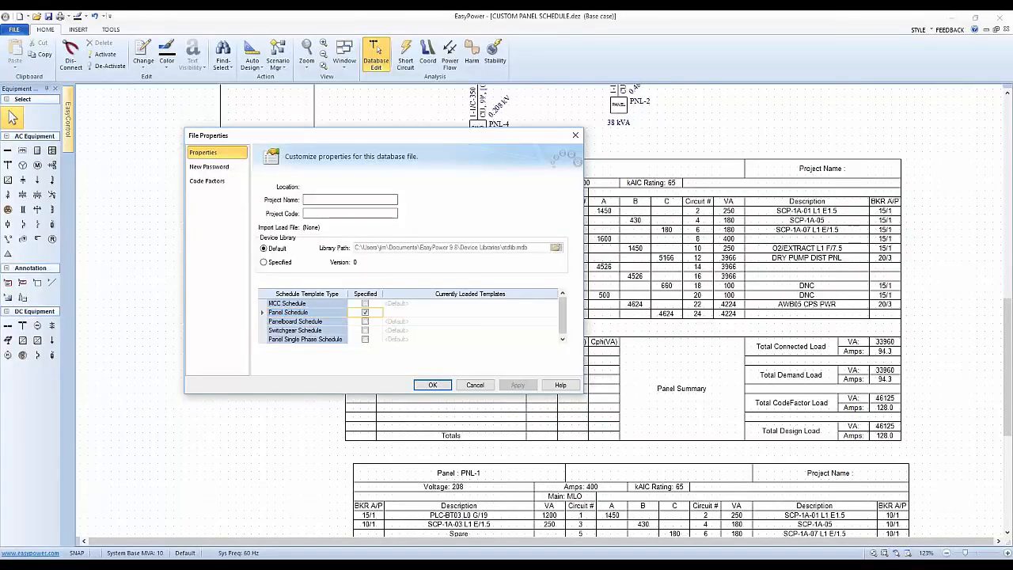
Step: Load the customized .ezpnl file from the EasyPower 9.8 Templates folder as the panel schedule template and update all existing schedules
left_click(552, 313)
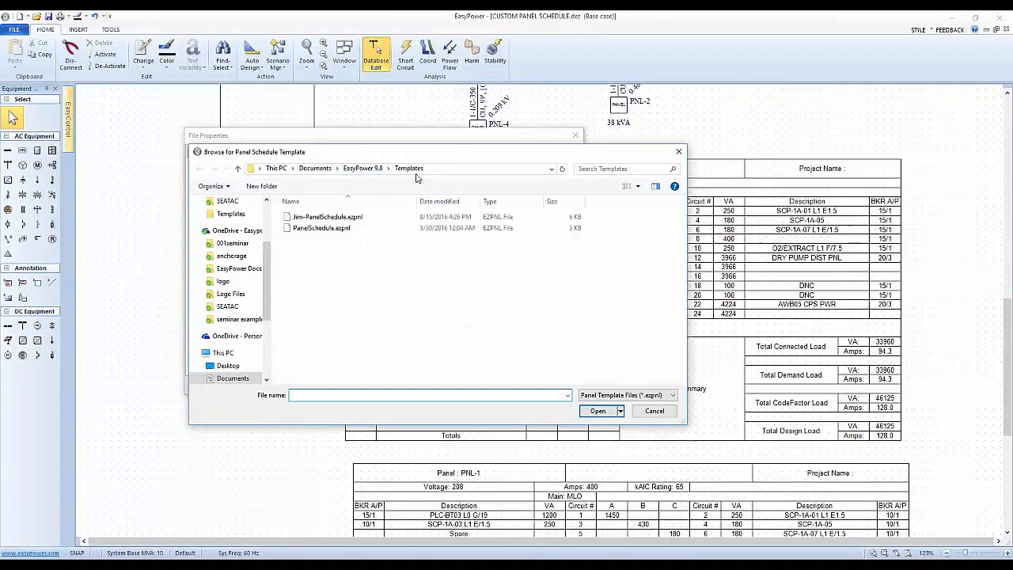
left_click(327, 218)
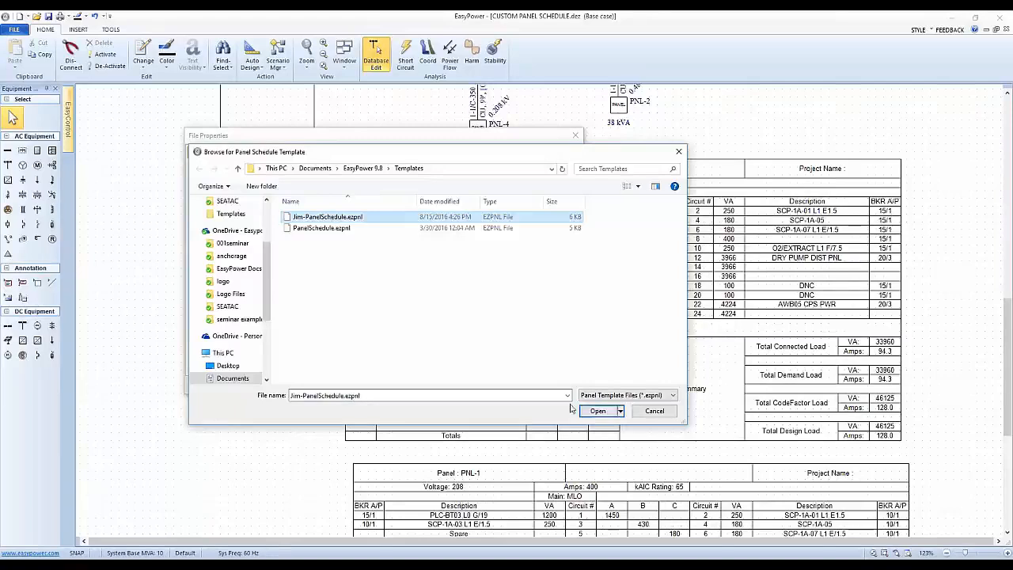
left_click(599, 411)
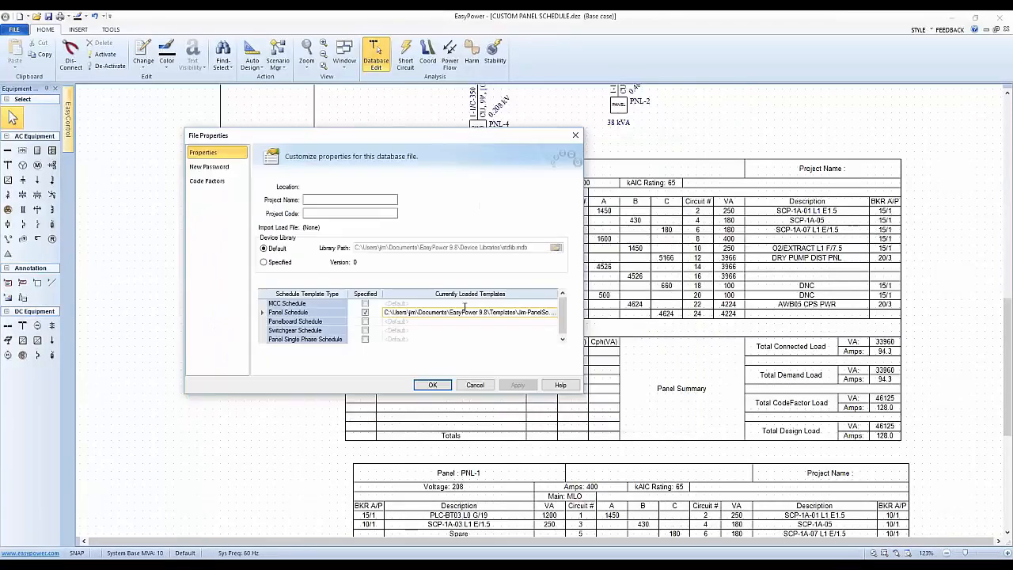
left_click(424, 385)
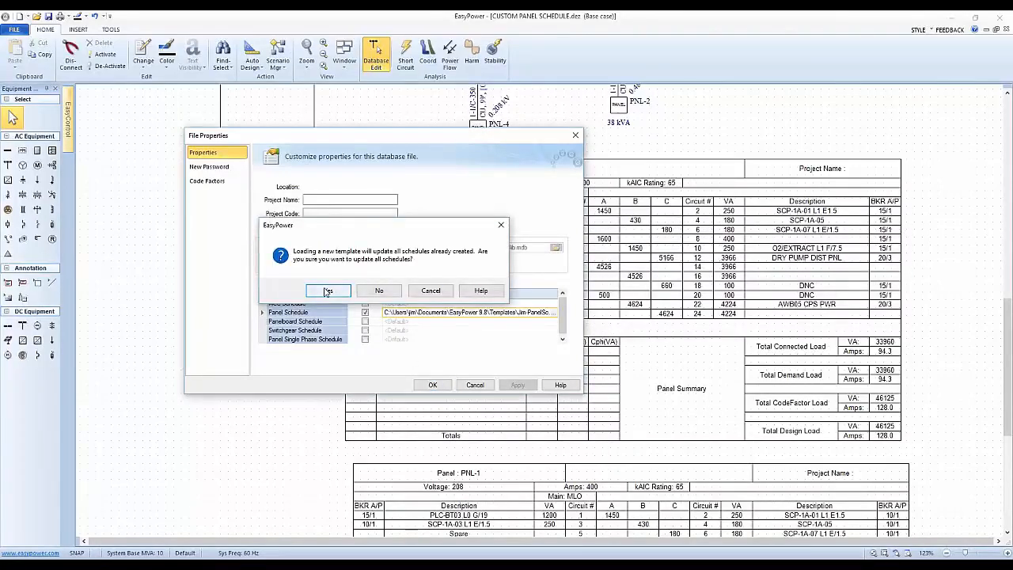
left_click(328, 291)
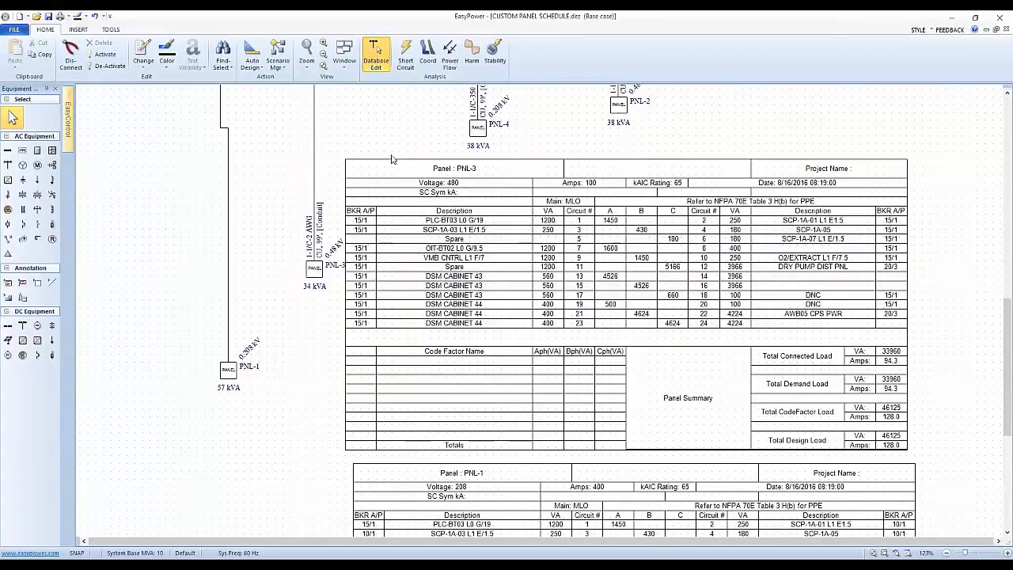
Step: Enter the short circuit focus and fault the system, storing the Sym kA results in the panel schedules
left_click(406, 54)
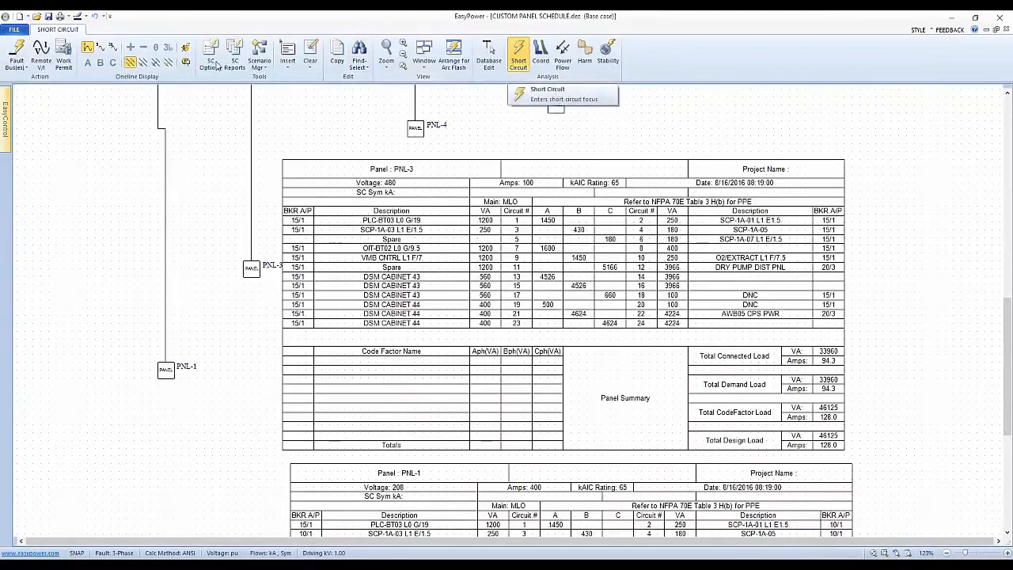
left_click(27, 71)
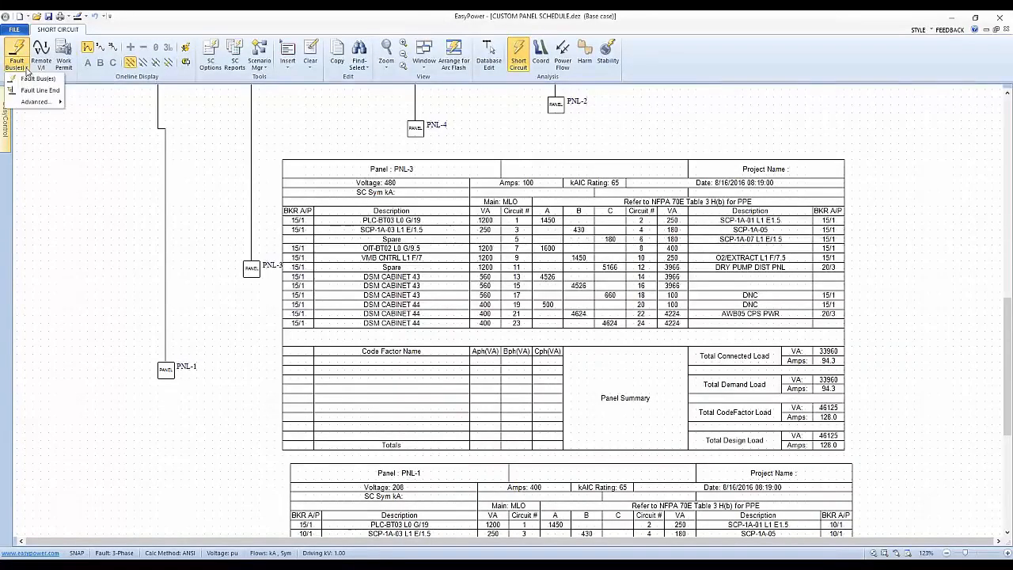
mouse_move(30, 104)
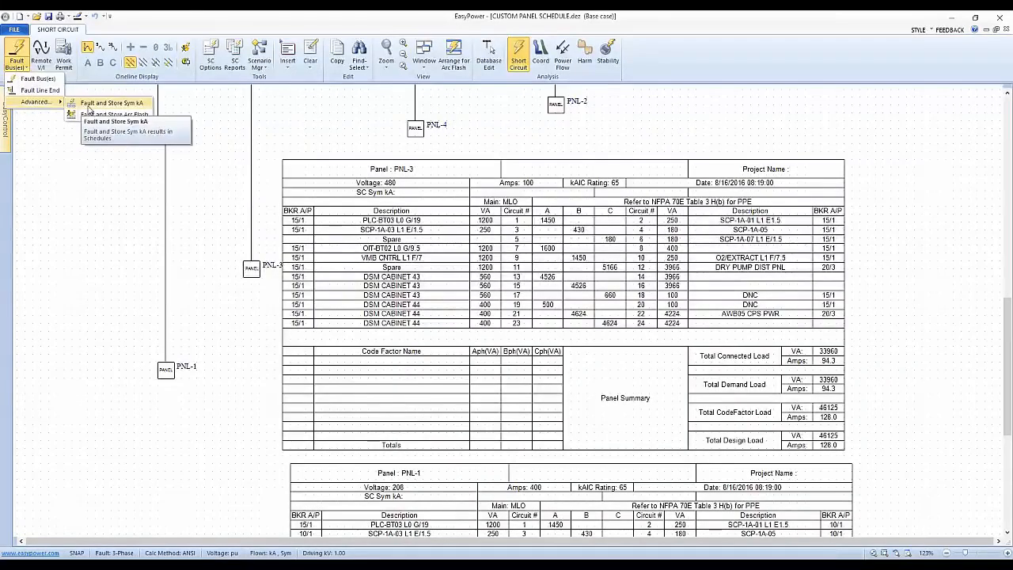
left_click(90, 105)
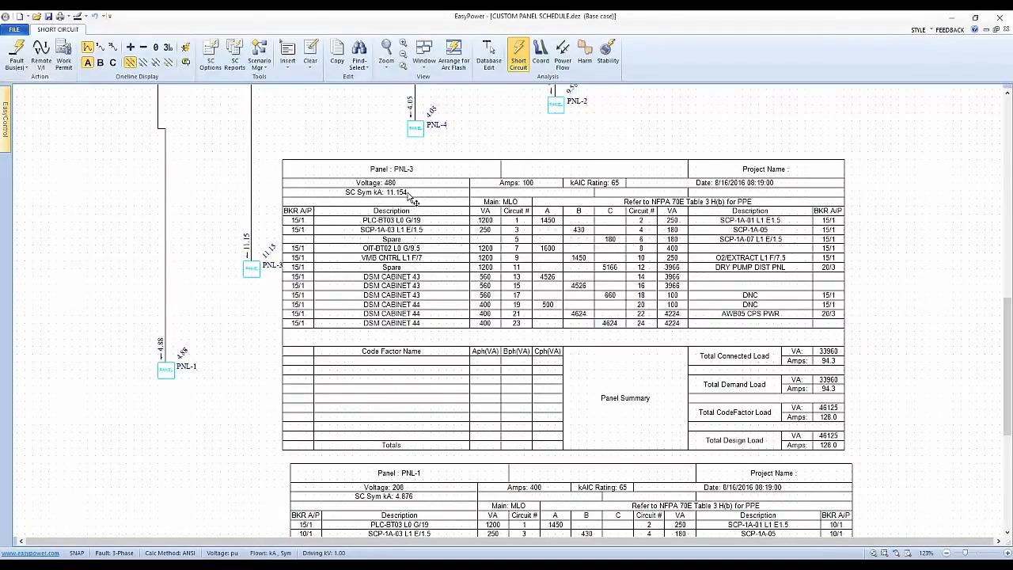
Step: Fault the system and store the arc flash results in the schedules, then review the header rows of PNL-3 and PNL-1
left_click(27, 68)
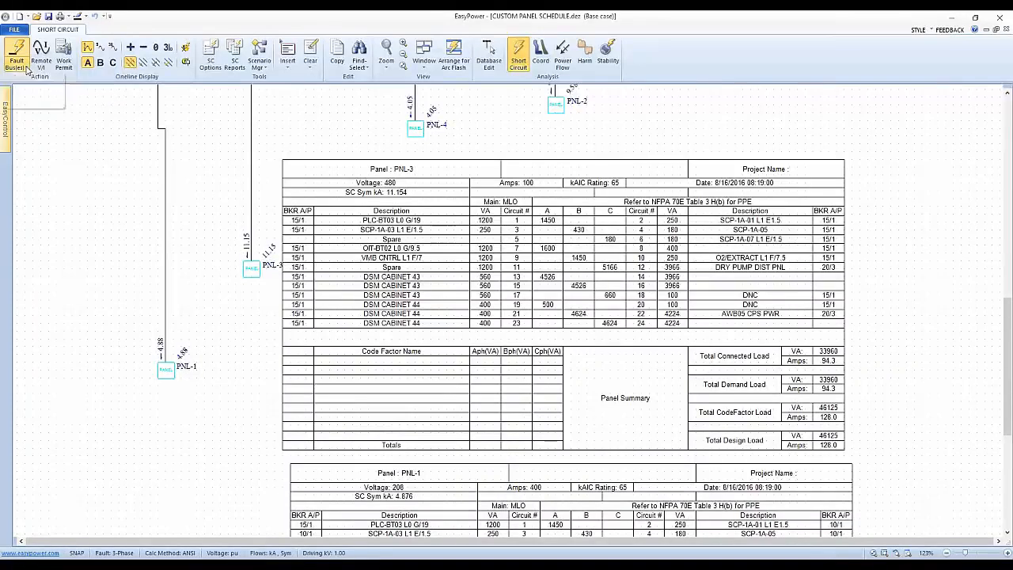
mouse_move(36, 103)
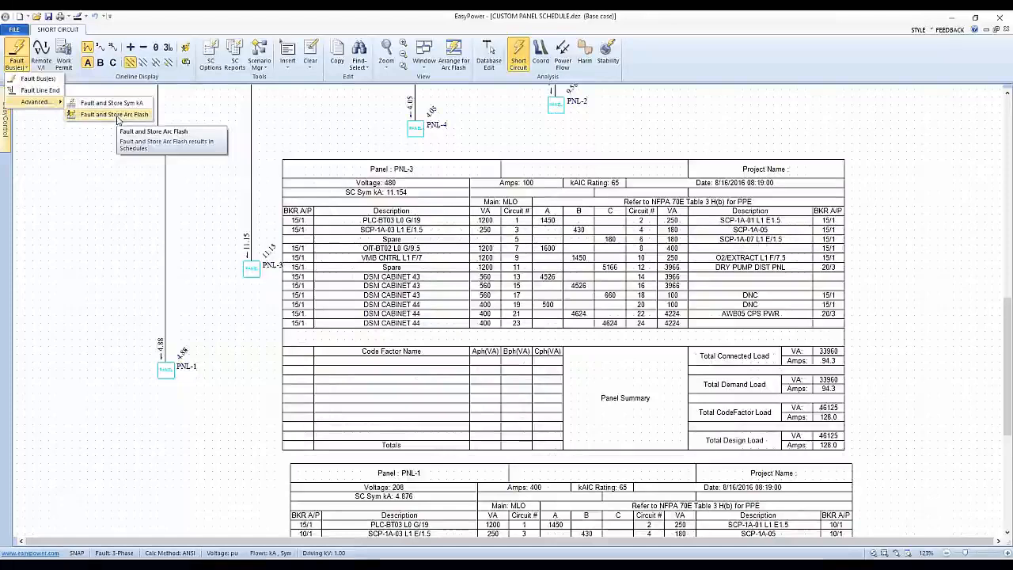
left_click(117, 115)
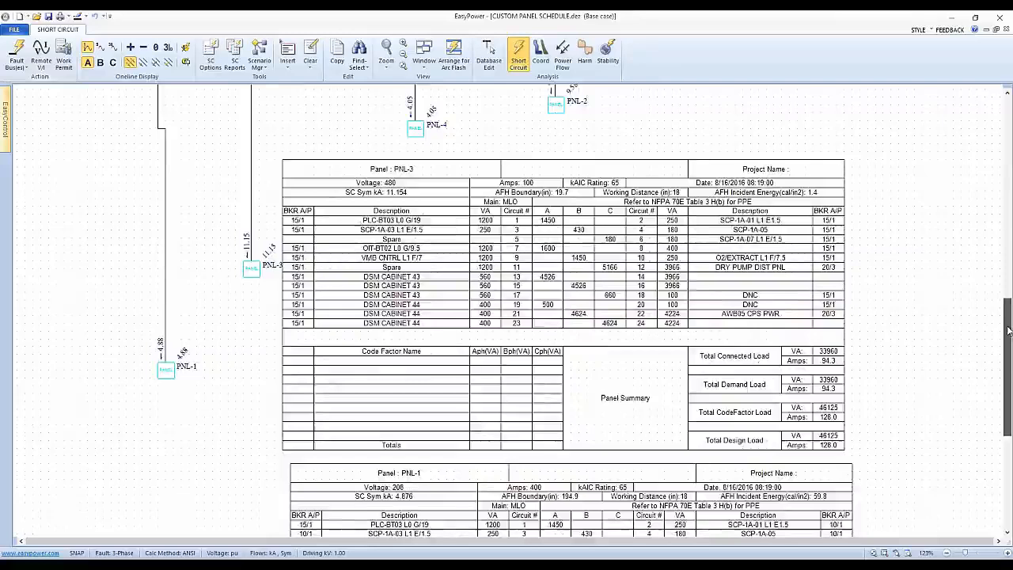
left_click_drag(1007, 331, 903, 390)
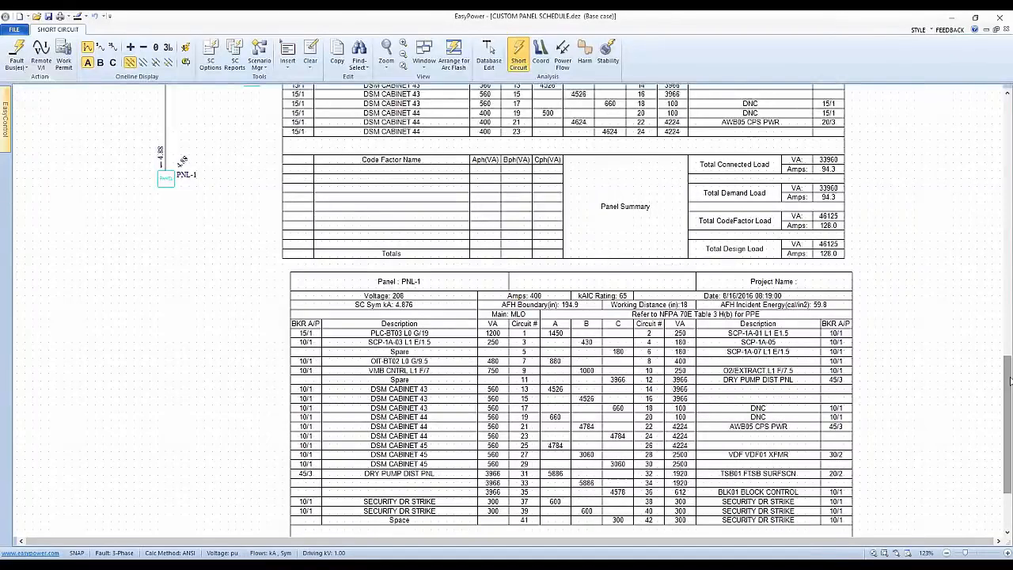
scroll(1008, 394, "down", 3)
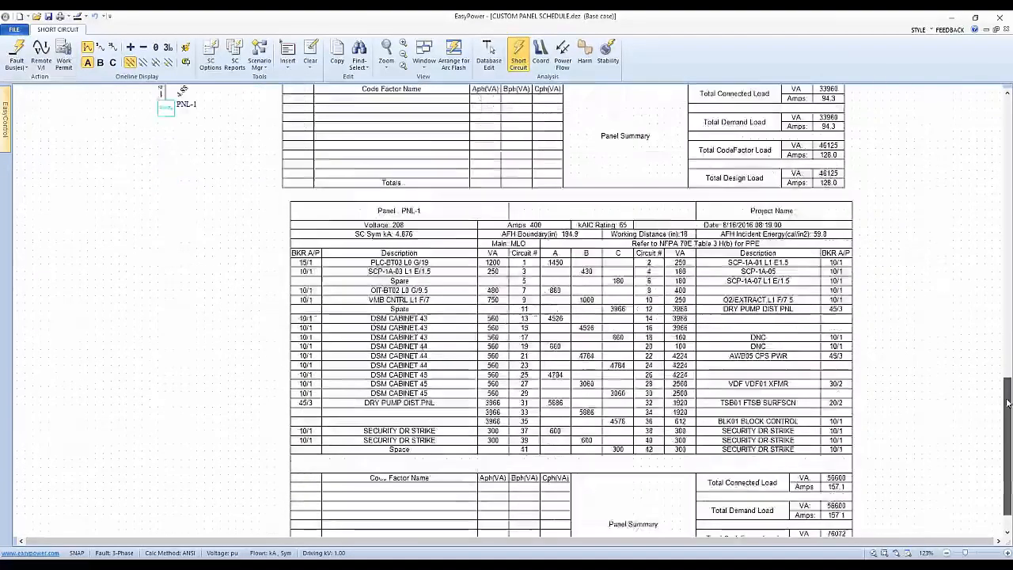
left_click_drag(1003, 375, 998, 302)
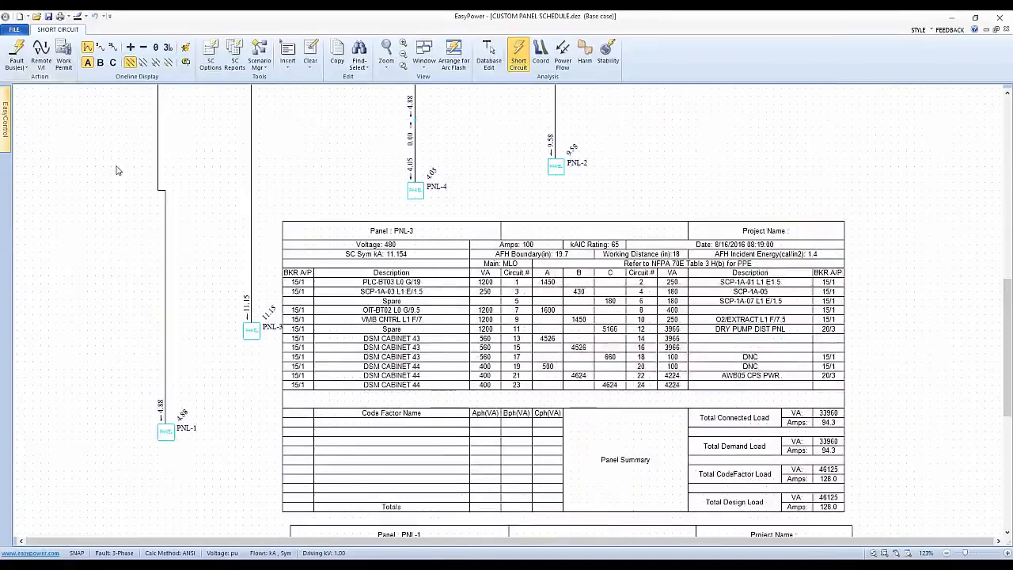
Step: Open the database file's properties and fill in the project name
left_click(14, 30)
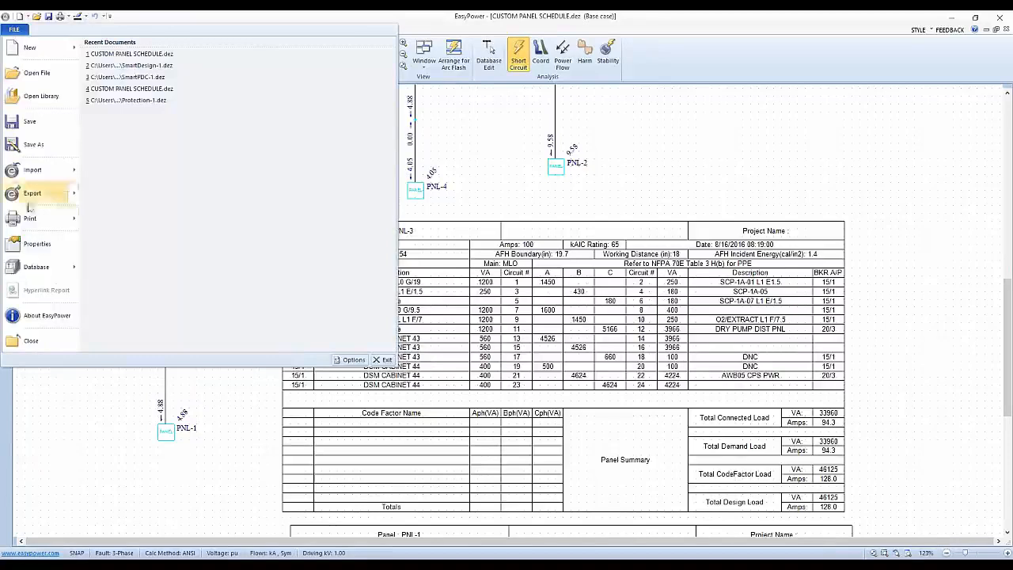
left_click(29, 245)
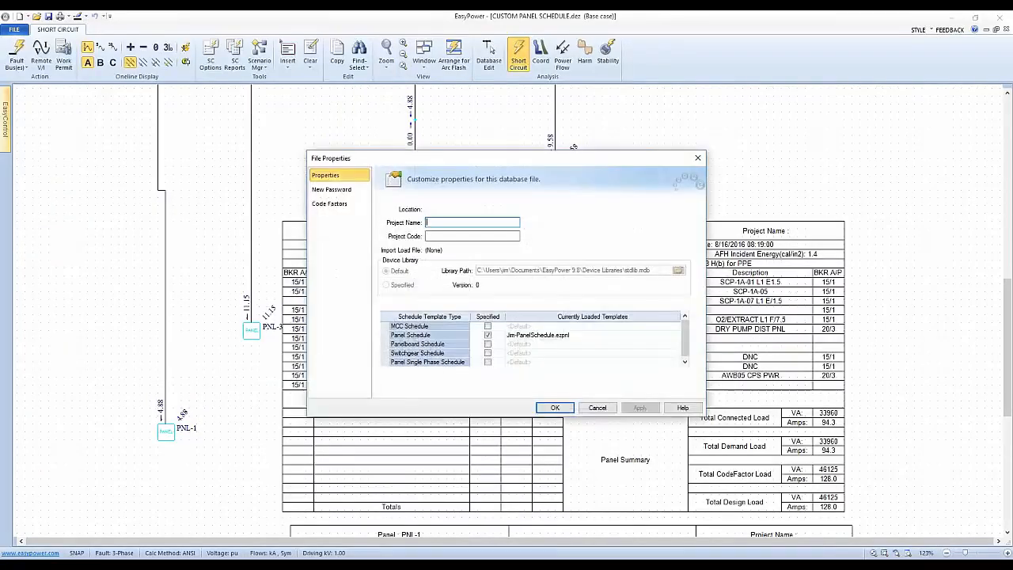
type("jimbo")
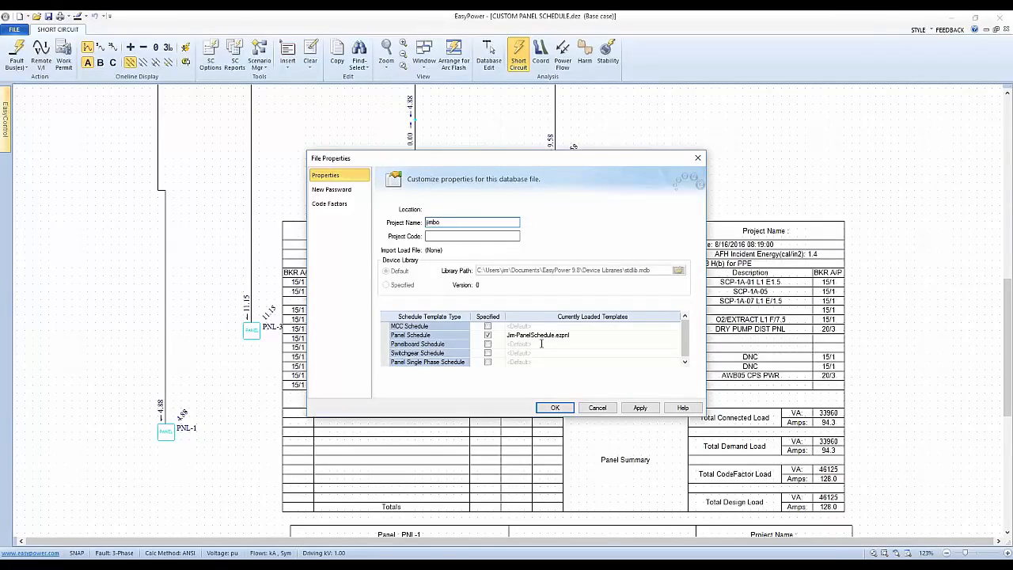
Step: Return the Panel Schedule type to its default template and apply the file properties, updating all existing schedules
left_click(488, 335)
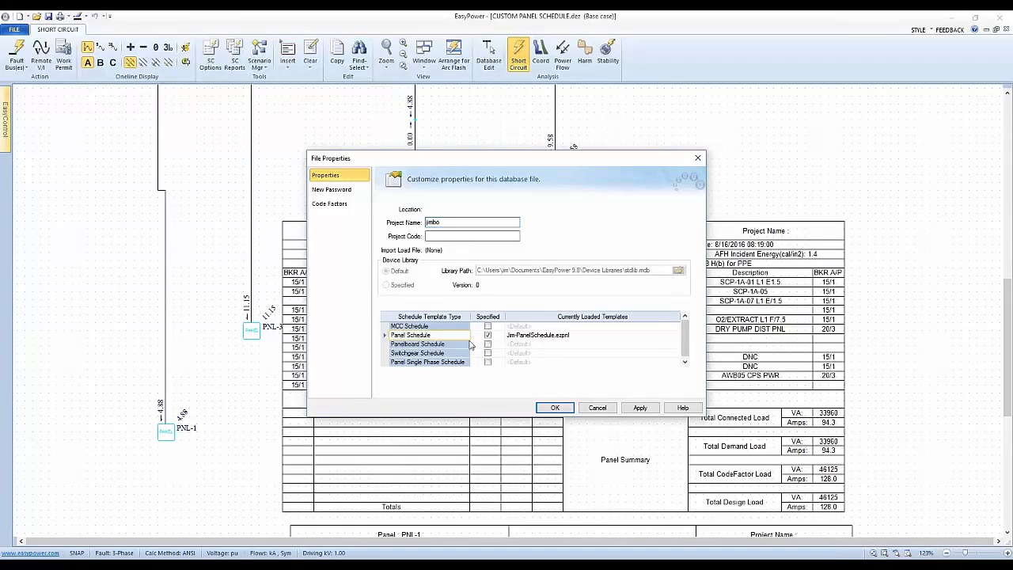
left_click(488, 336)
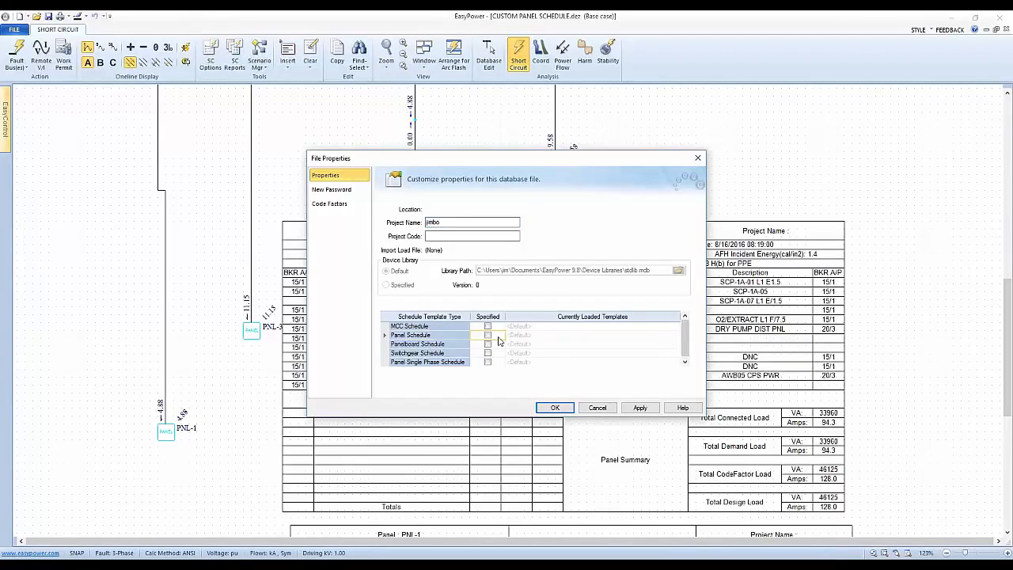
left_click(561, 409)
left_click(555, 409)
left_click(450, 313)
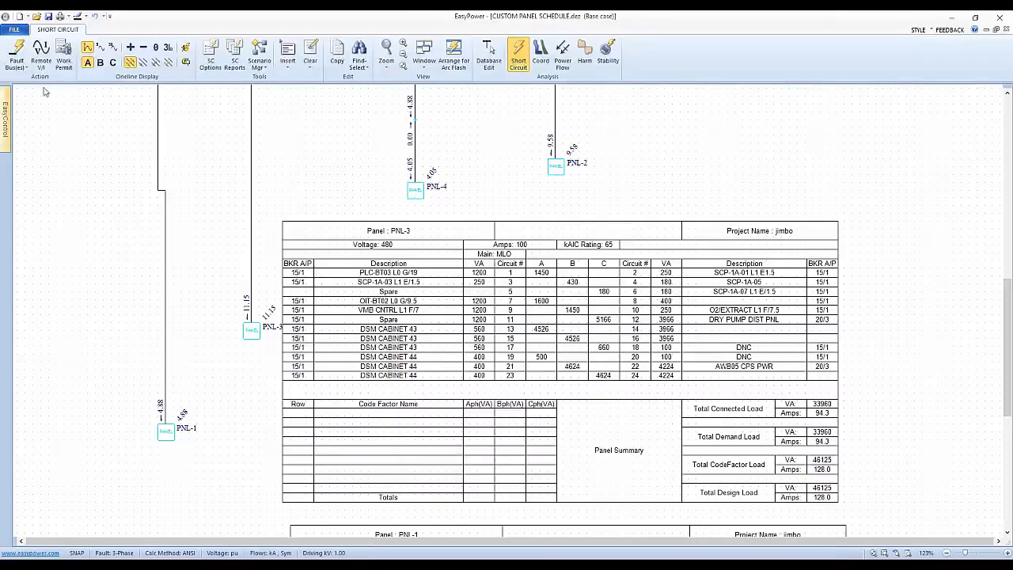
Step: Specify the customized .ezpnl file from the Templates folder as the Panel Schedule template again and update all existing schedules
left_click(14, 29)
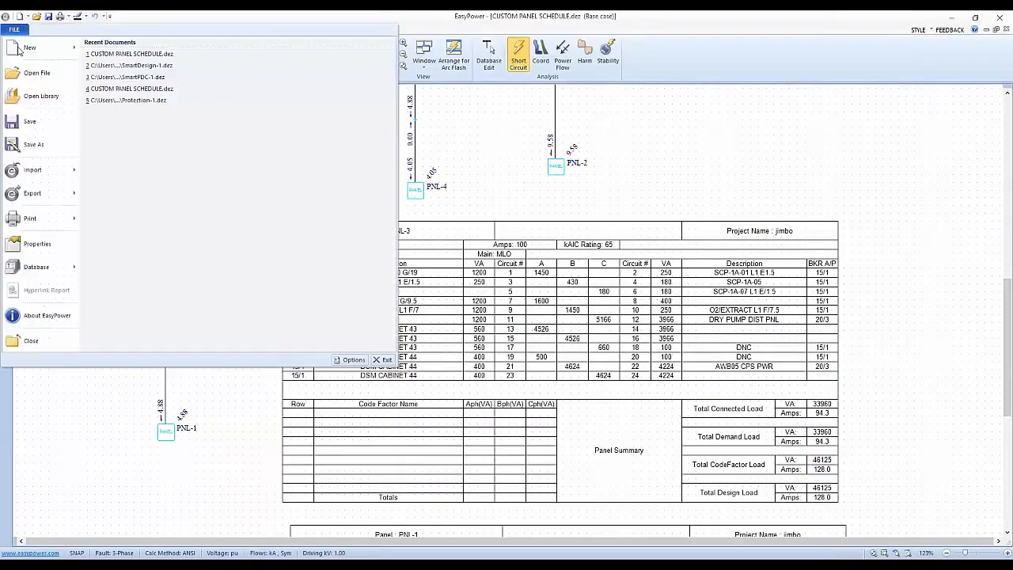
left_click(28, 247)
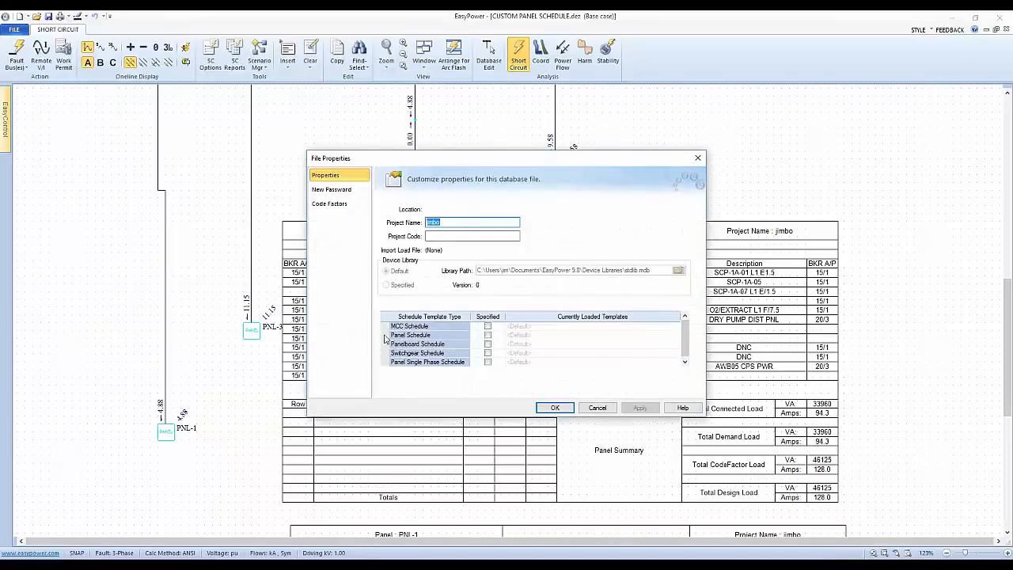
left_click(386, 335)
left_click(487, 335)
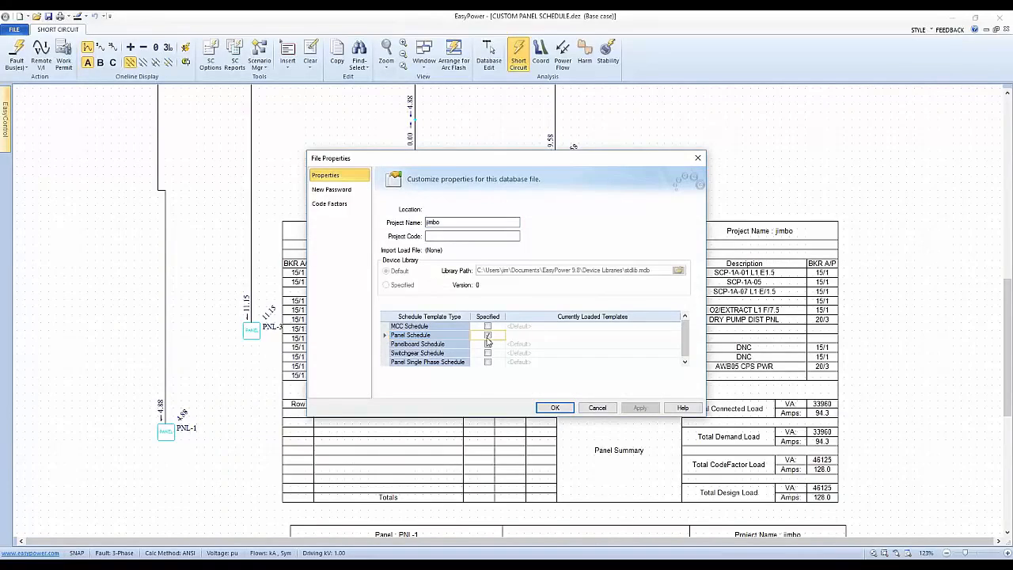
left_click(676, 333)
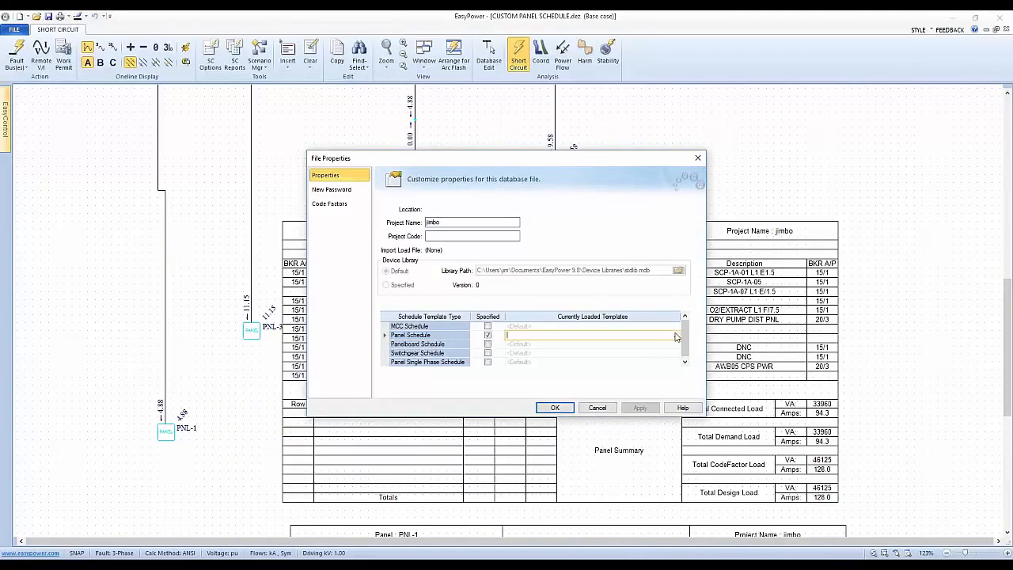
left_click(676, 336)
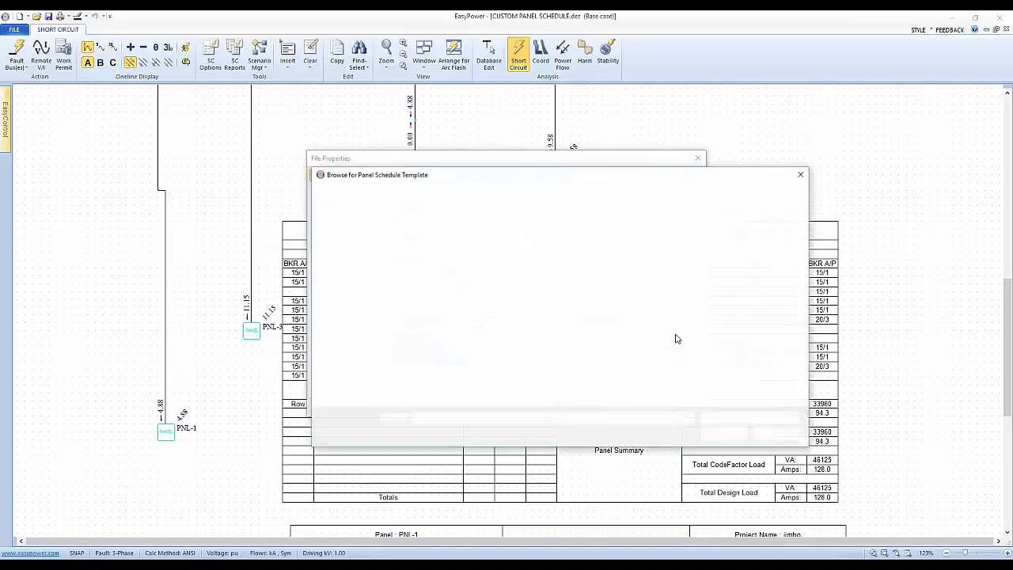
left_click(456, 241)
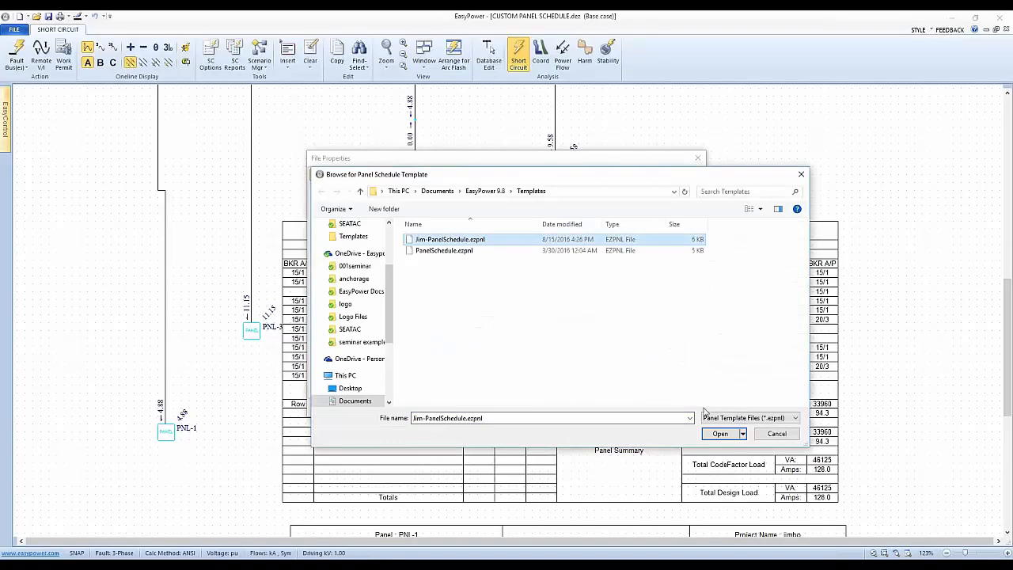
left_click(720, 434)
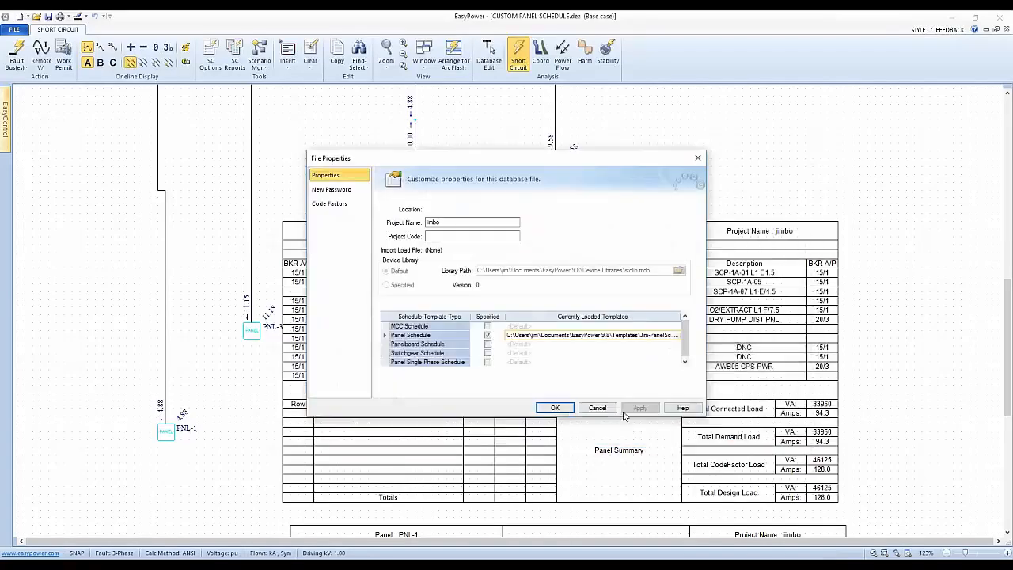
left_click(559, 409)
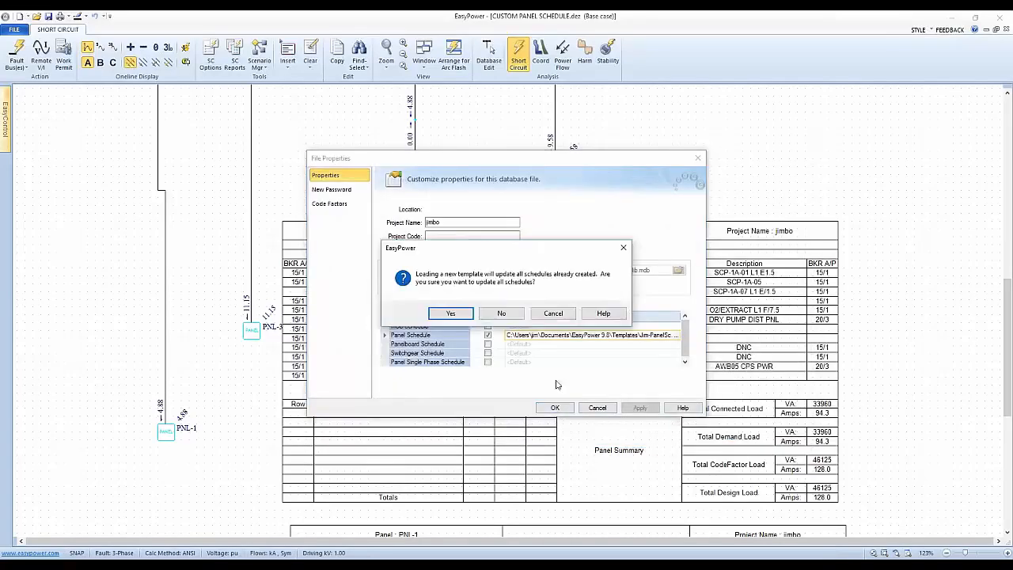
left_click(451, 314)
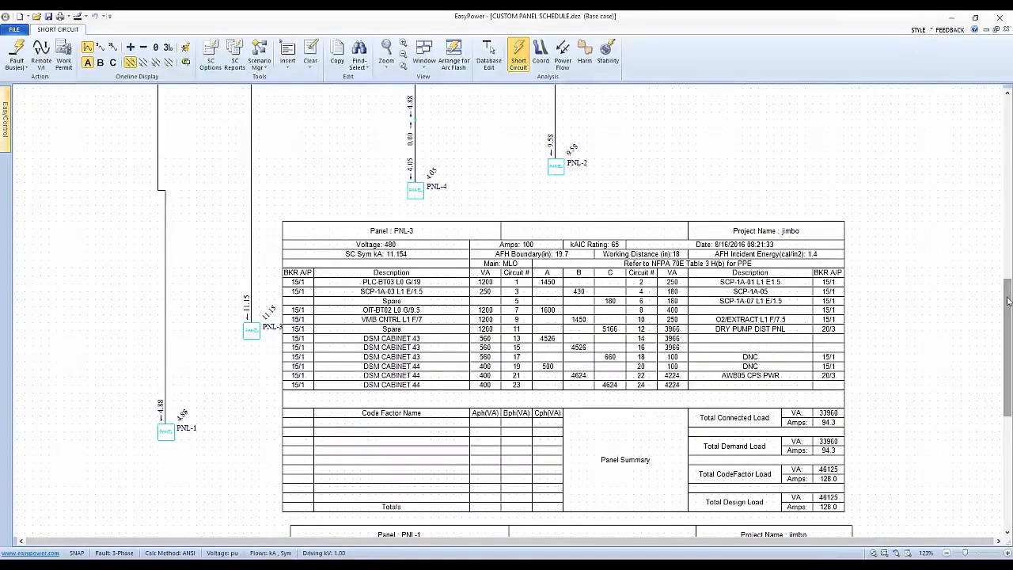
Step: Review the PNL-3 and PNL-1 schedules, select PNL-2 on the one-line and return to the database edit focus
left_click_drag(1008, 301, 1000, 358)
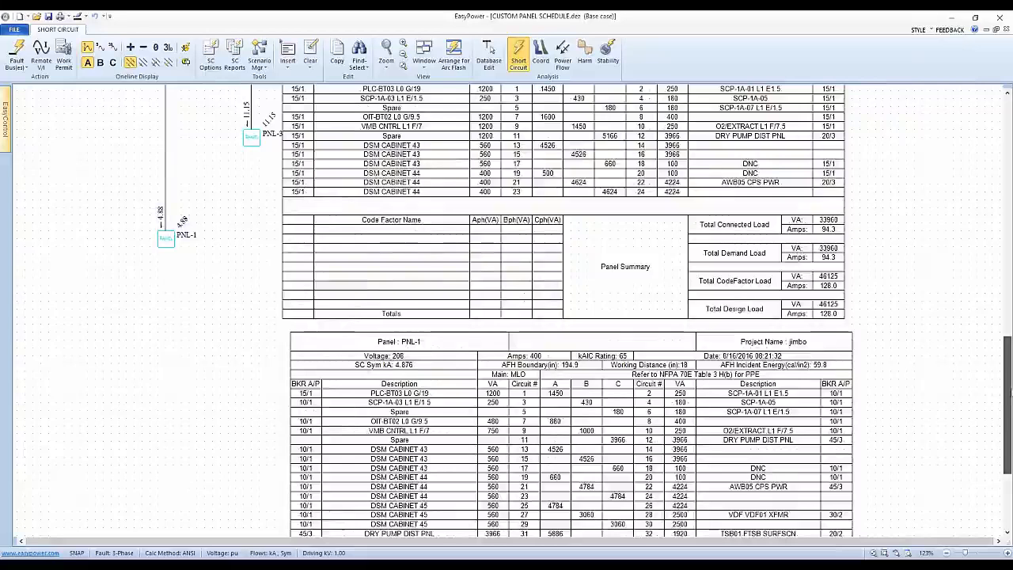
left_click_drag(1009, 390, 1009, 333)
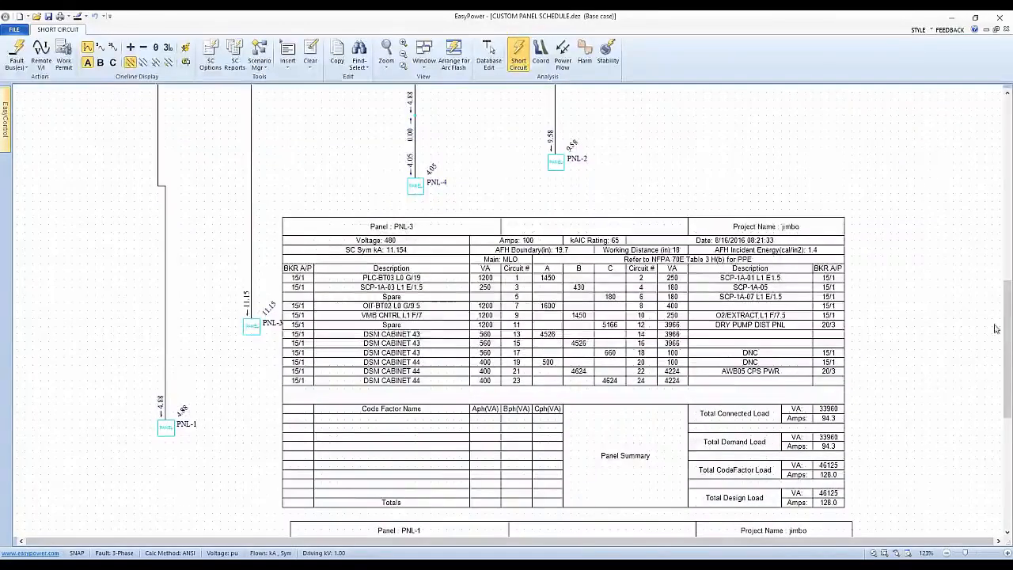
left_click_drag(1010, 329, 1006, 277)
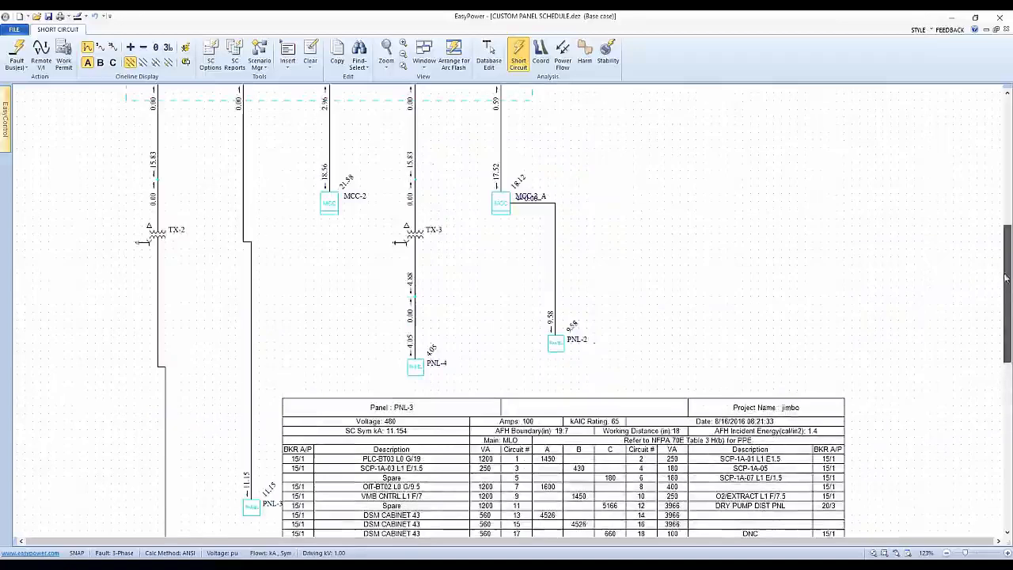
left_click(559, 341)
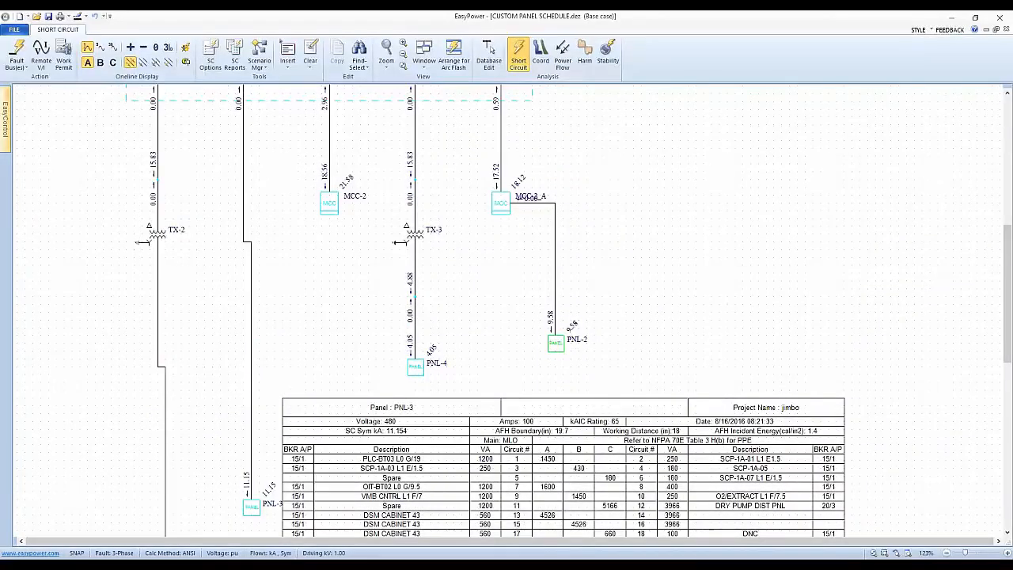
left_click(488, 56)
left_click(462, 316)
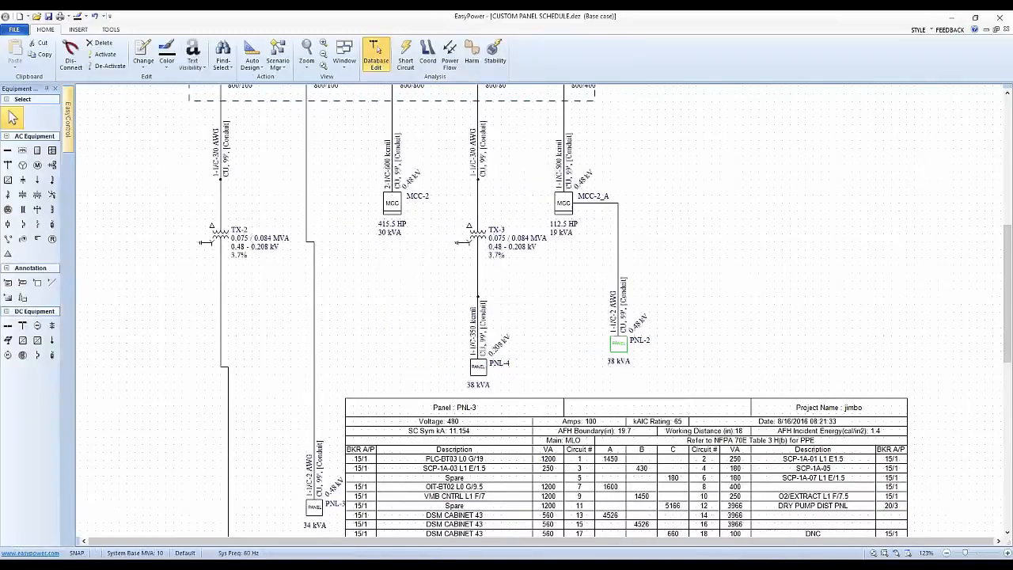
Step: Insert a schedule for PNL-2 on the main one-line and position it beside the panel
left_click(623, 352)
right_click(684, 212)
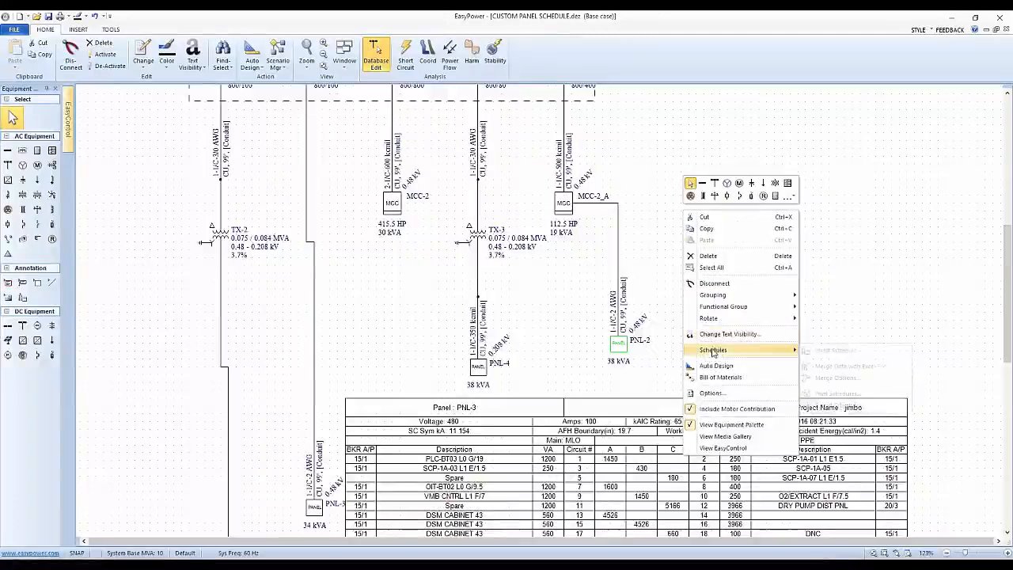
mouse_move(749, 356)
left_click(831, 349)
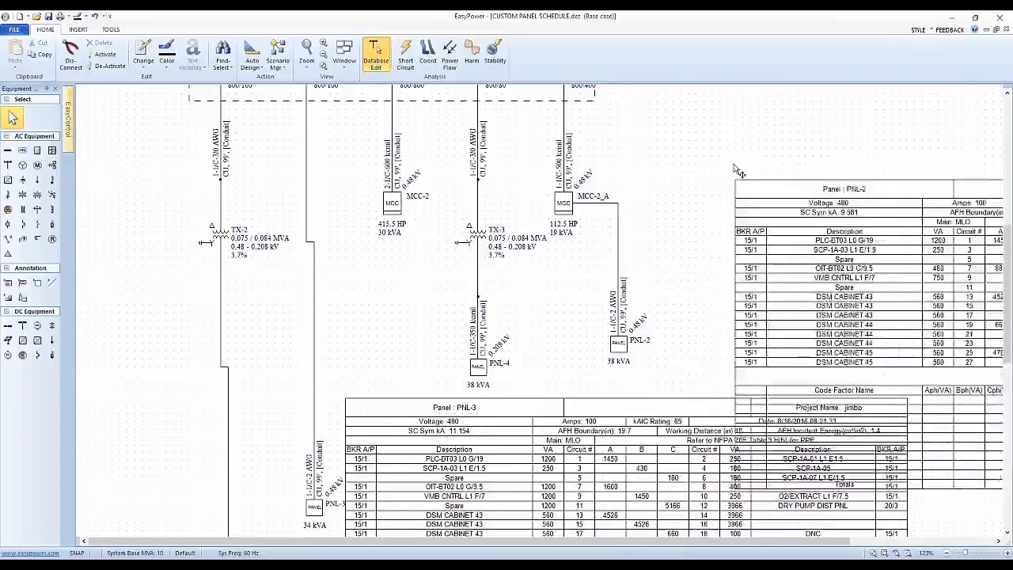
left_click(655, 111)
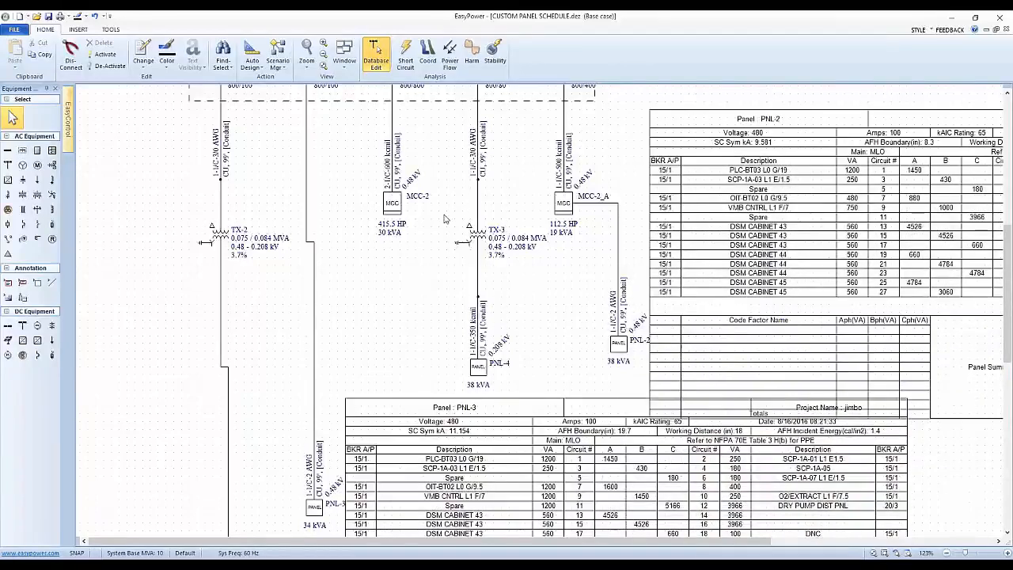
left_click_drag(414, 265, 298, 382)
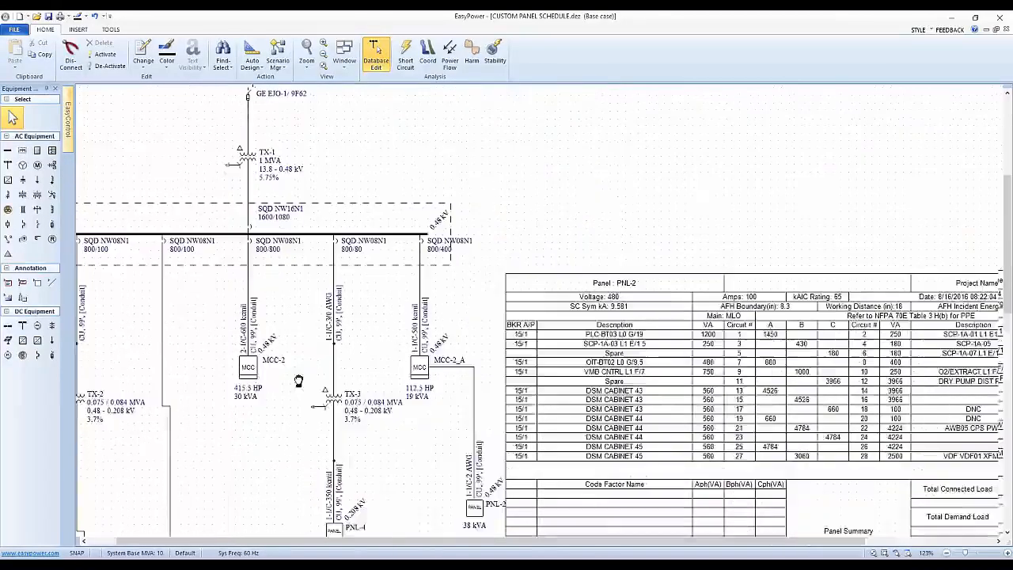
left_click_drag(571, 281, 563, 190)
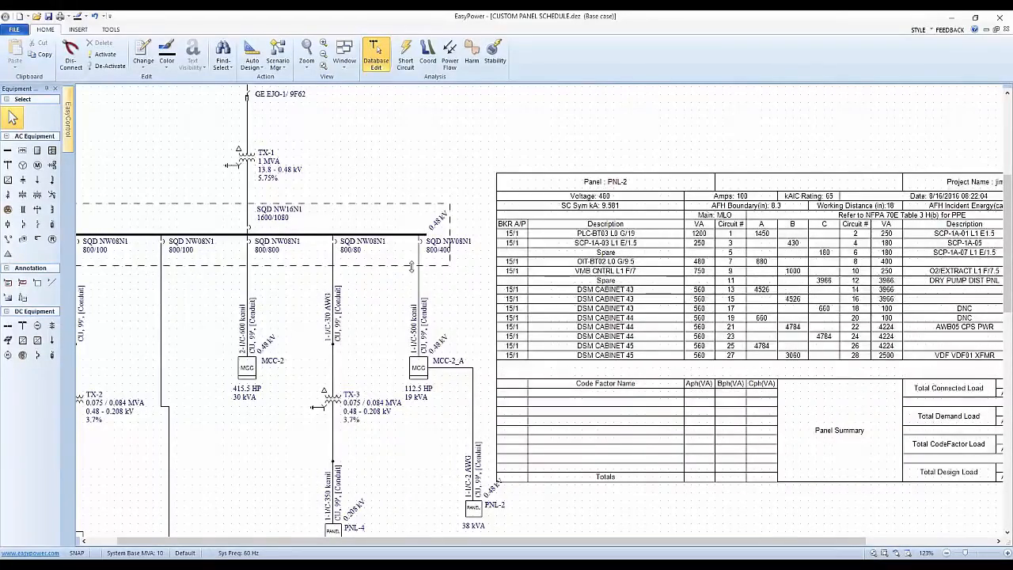
Step: Undo the insertion and placement of the PNL-2 schedule on the main one-line
key("ctrl+z")
key("ctrl+z")
key("ctrl+z")
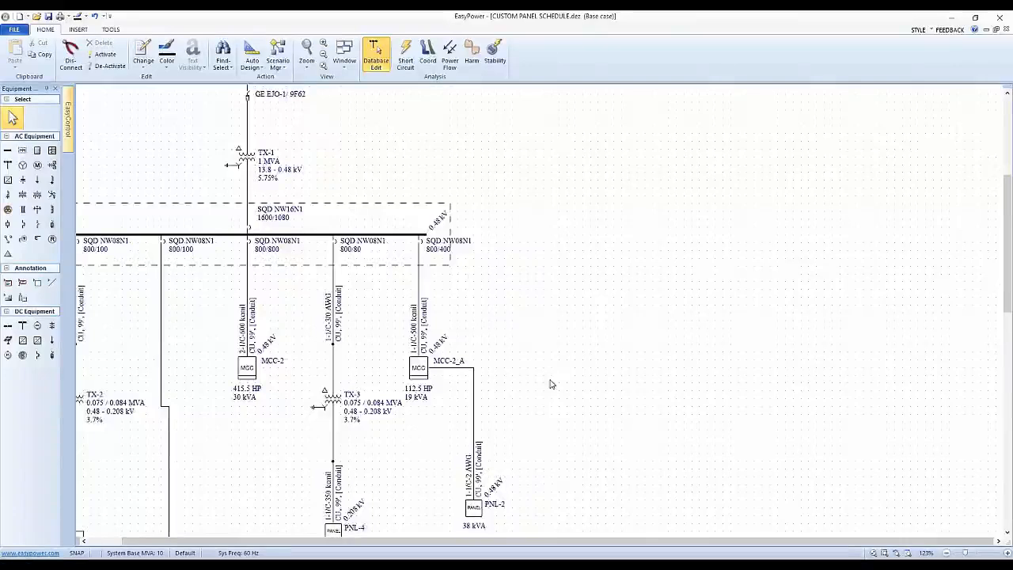
Step: Select PNL-2 with its feeder cable and create a new drawing from them named "pnl 2"
left_click_drag(551, 384, 553, 378)
left_click_drag(543, 440, 484, 303)
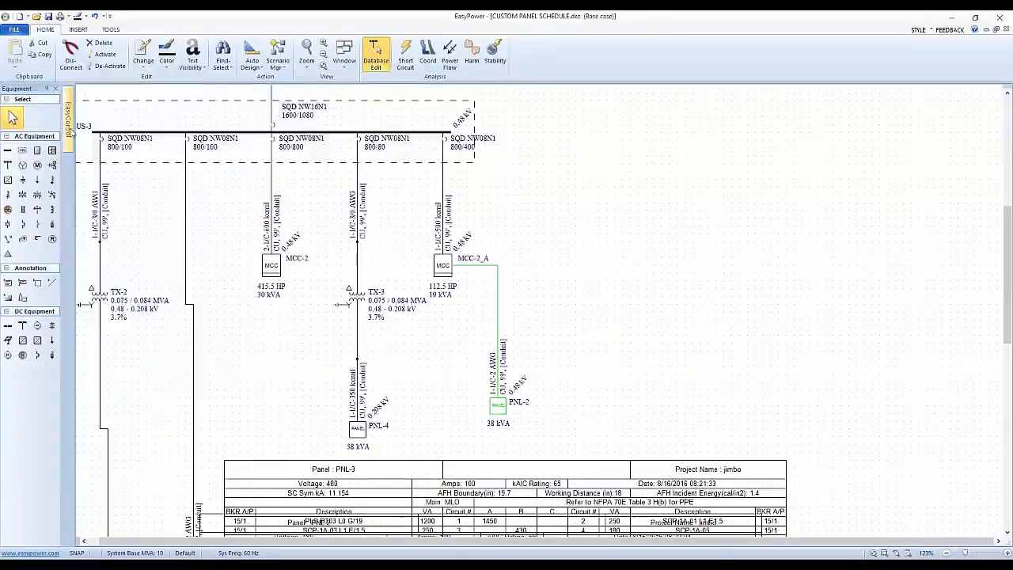
mouse_move(71, 133)
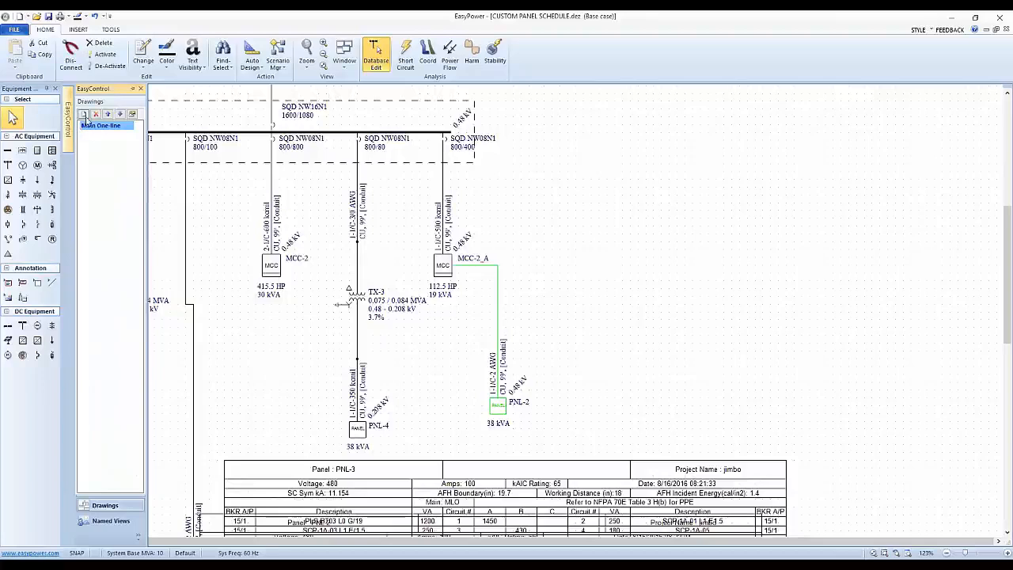
left_click(84, 113)
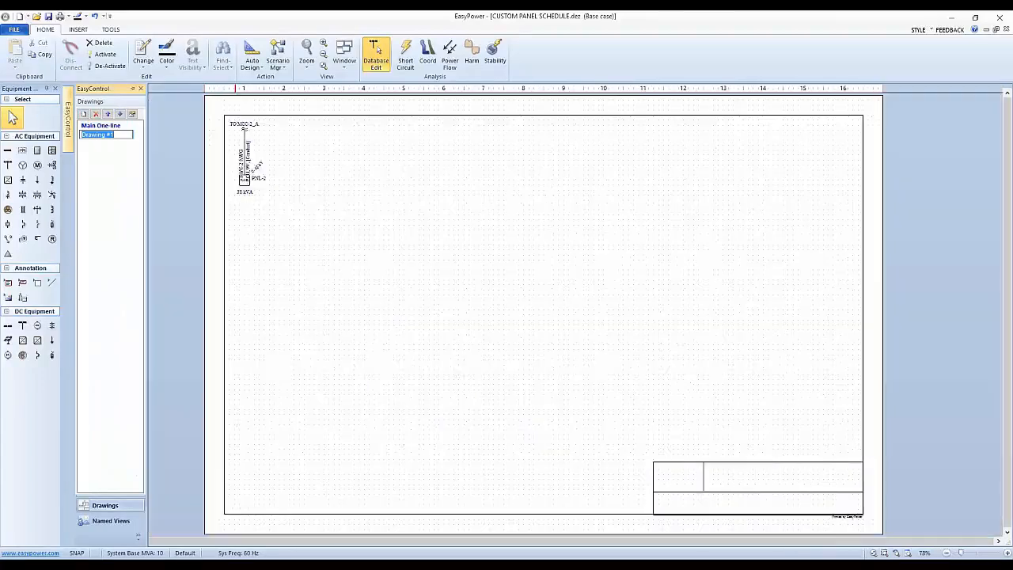
type("Pnl 2")
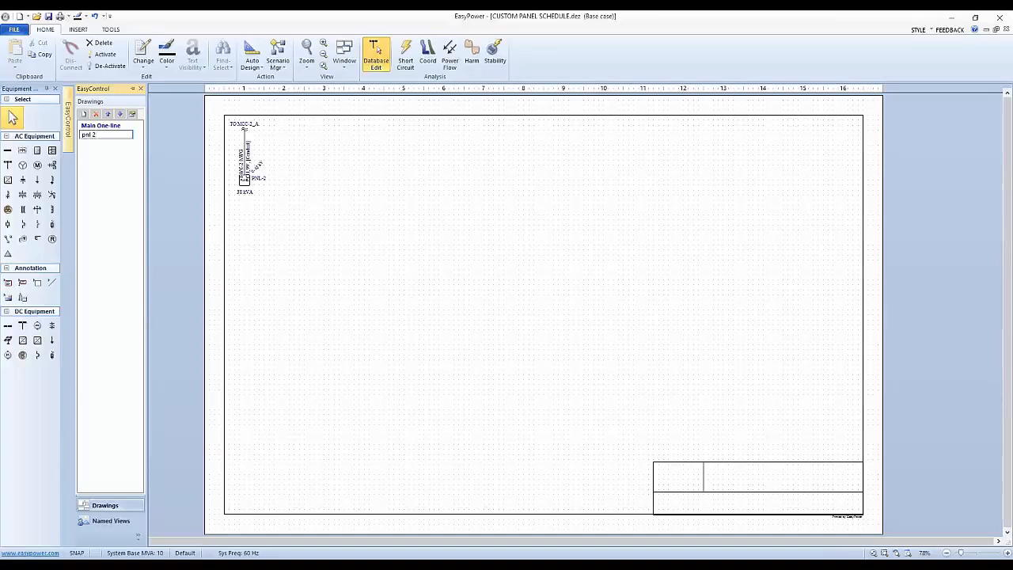
key("Return")
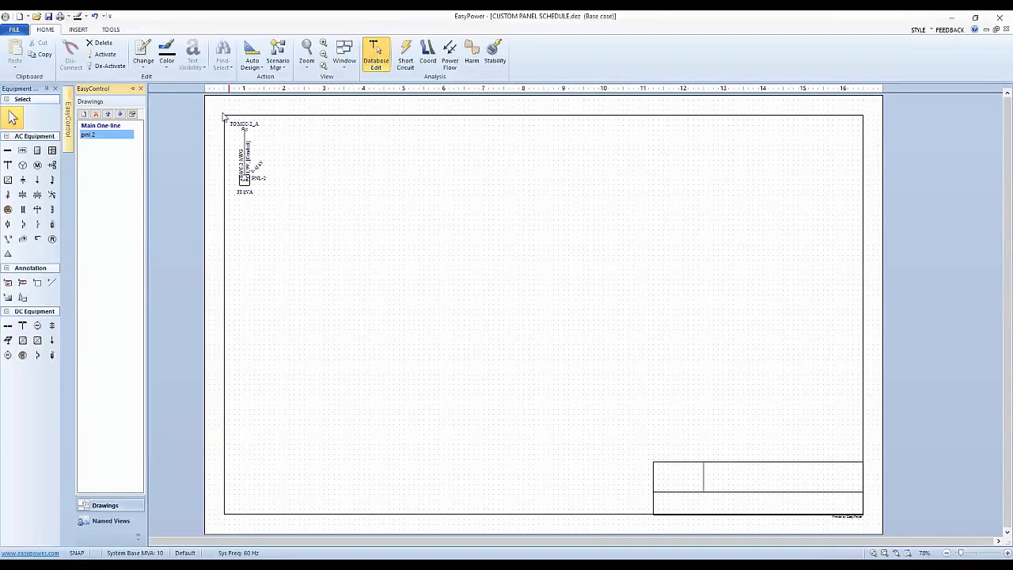
Step: Move PNL-2 with its feeder cable farther inside the drawing border and insert the panel's schedule beside it, near the middle of the sheet
left_click_drag(225, 115, 325, 294)
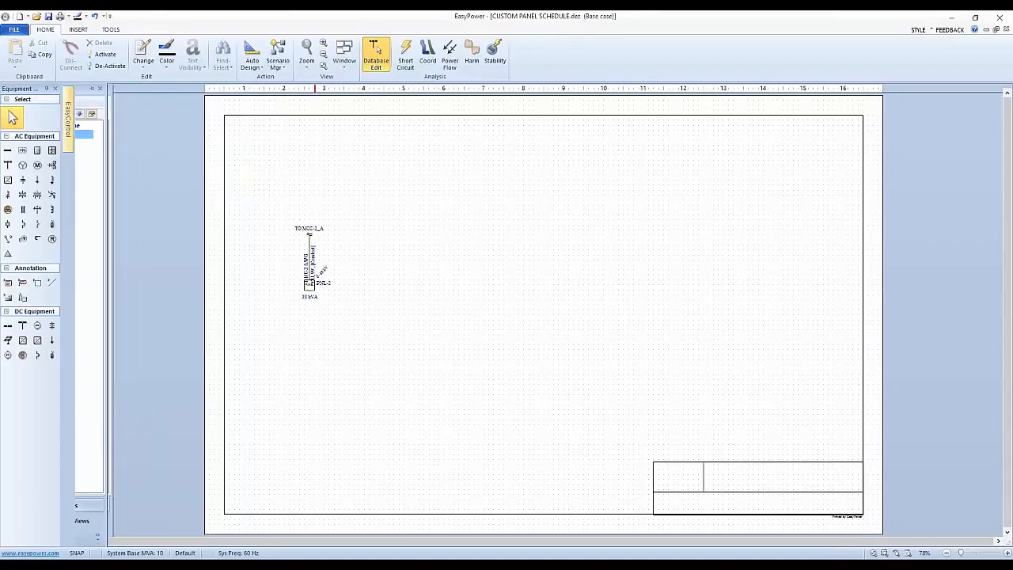
right_click(419, 263)
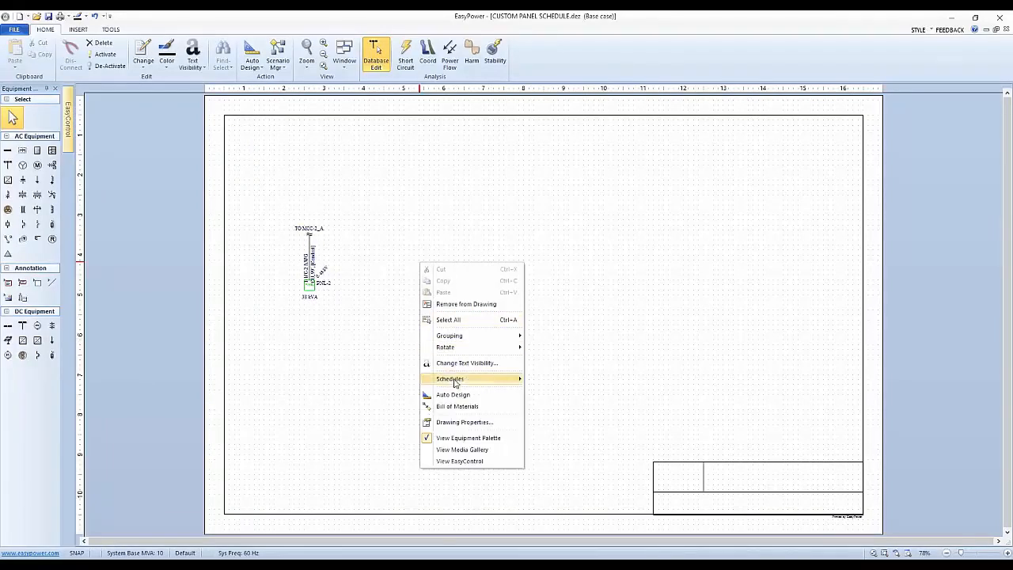
mouse_move(499, 379)
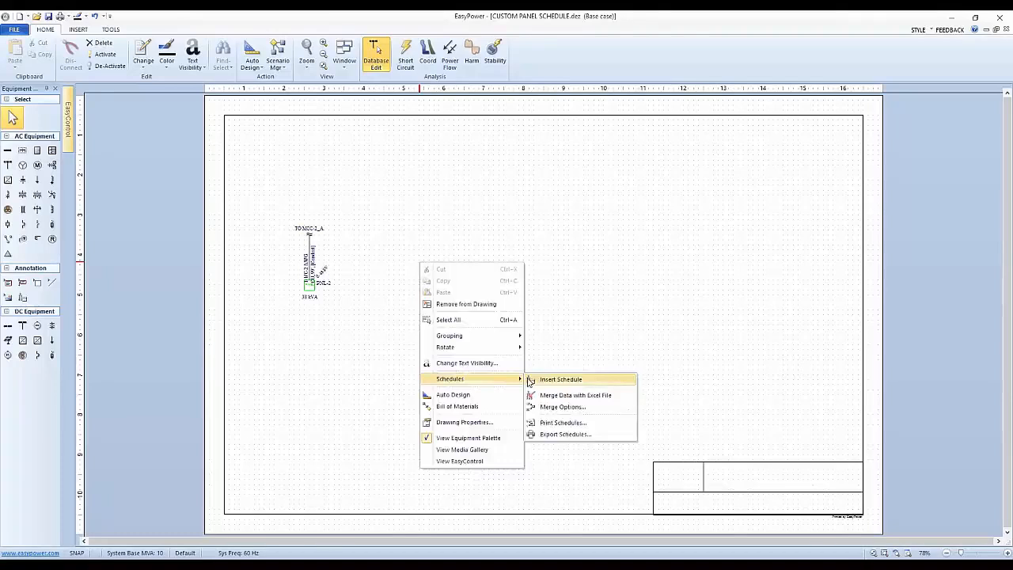
left_click(530, 381)
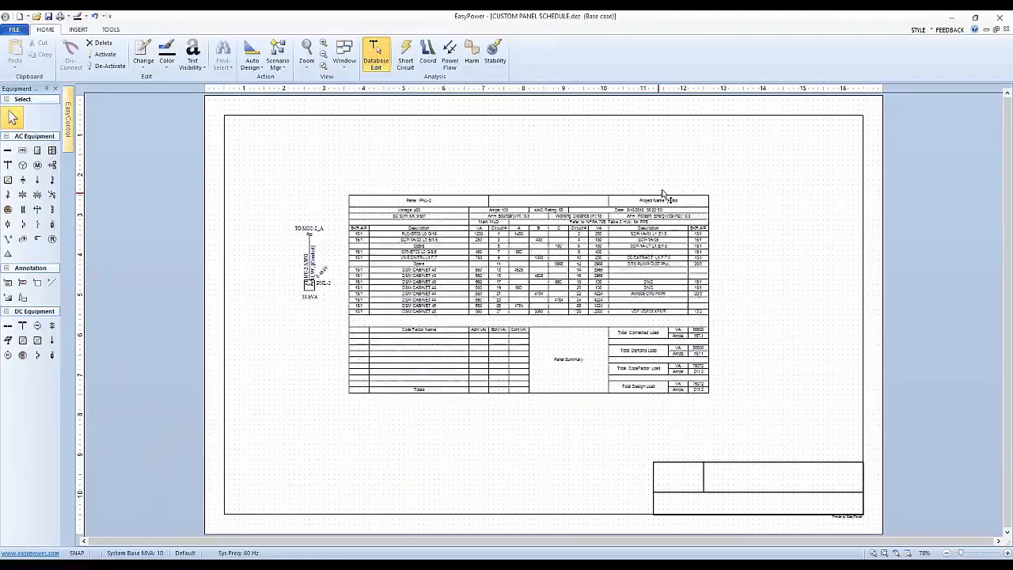
left_click(667, 189)
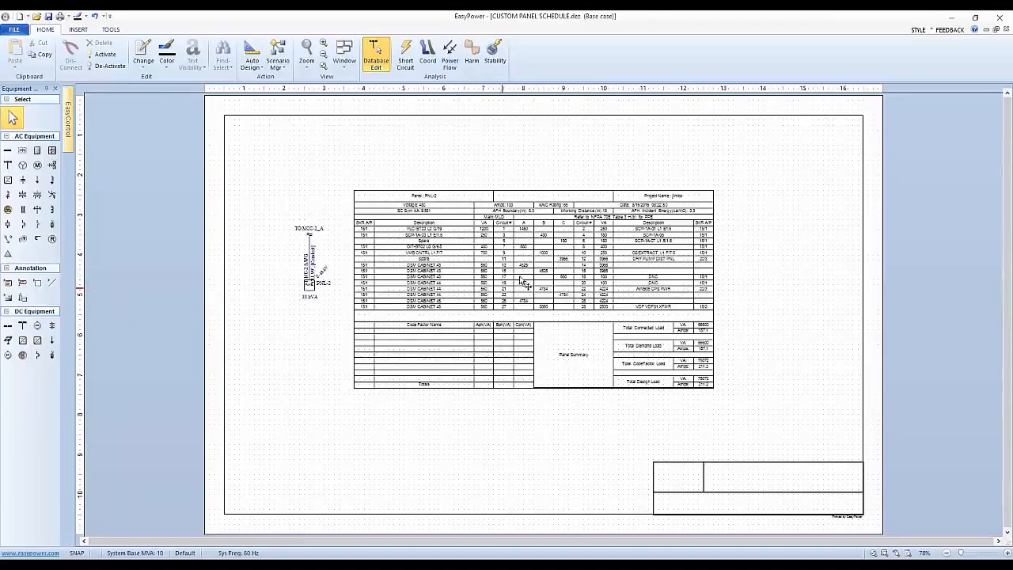
scroll(519, 257, "up", 2)
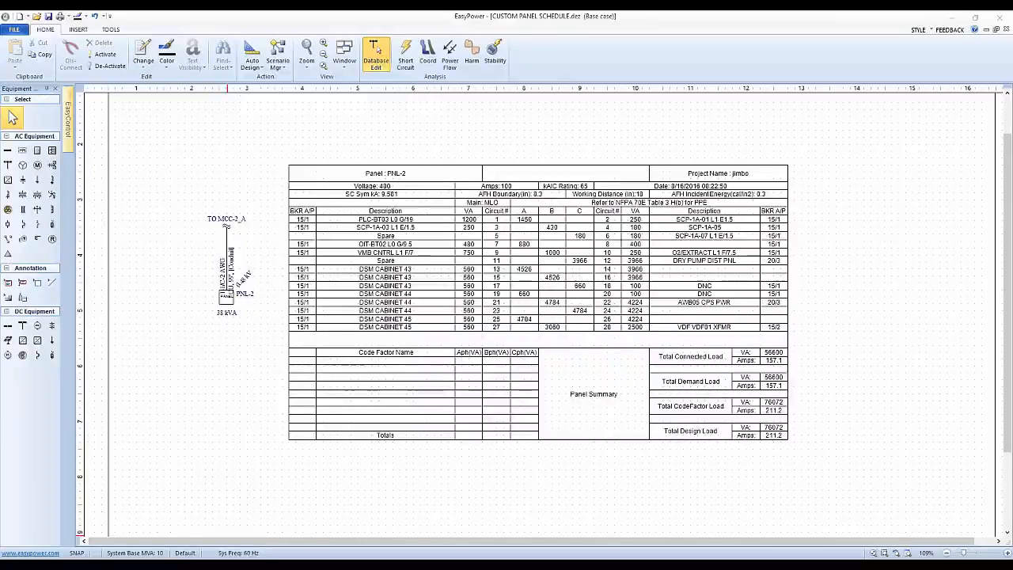
Step: Switch to the Custom Panel Schedules in EasyPower presentation in PowerPoint and show it from the current slide through to the EasyPower Resources slide
mouse_move(220, 565)
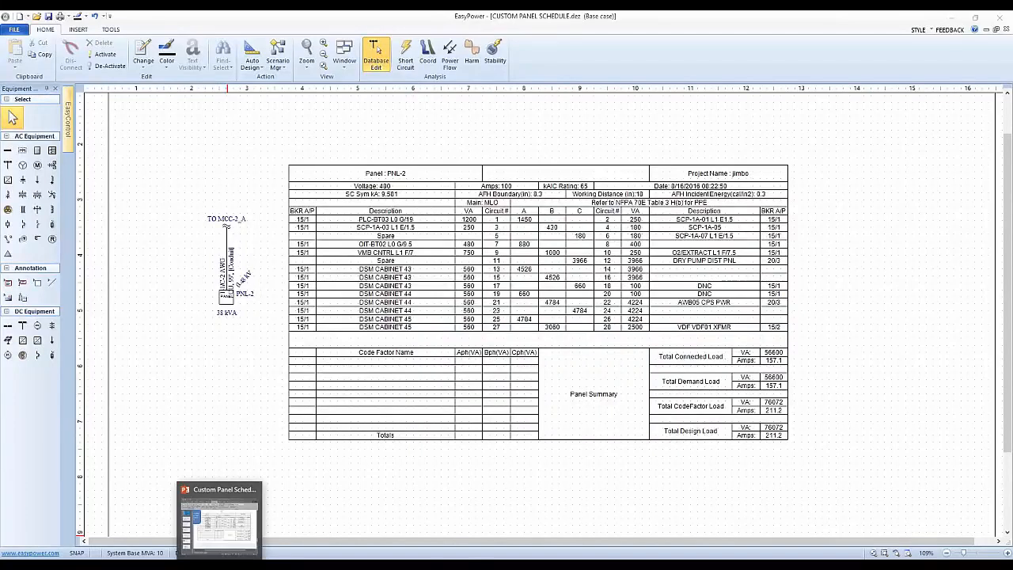
left_click(219, 522)
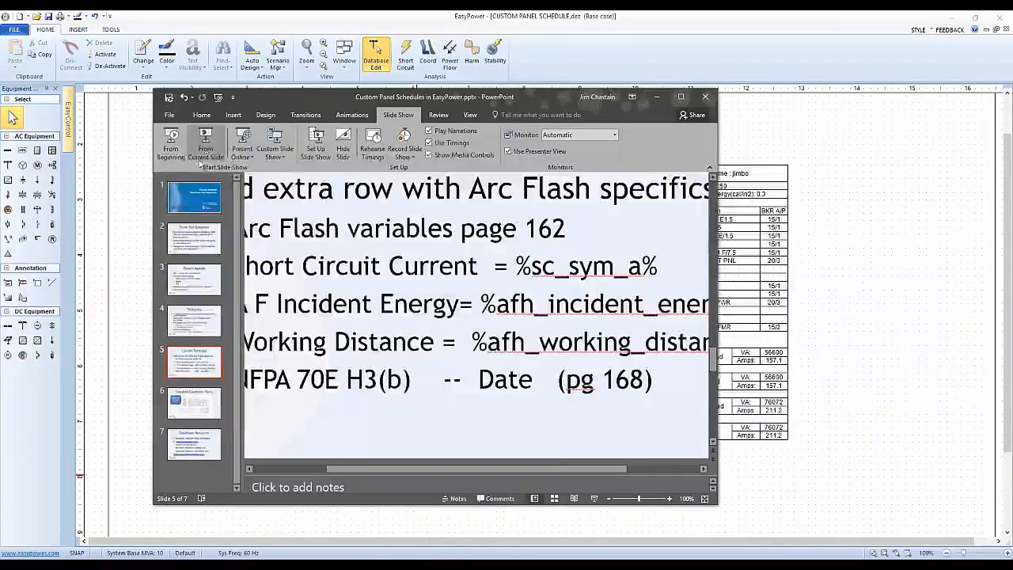
left_click(200, 155)
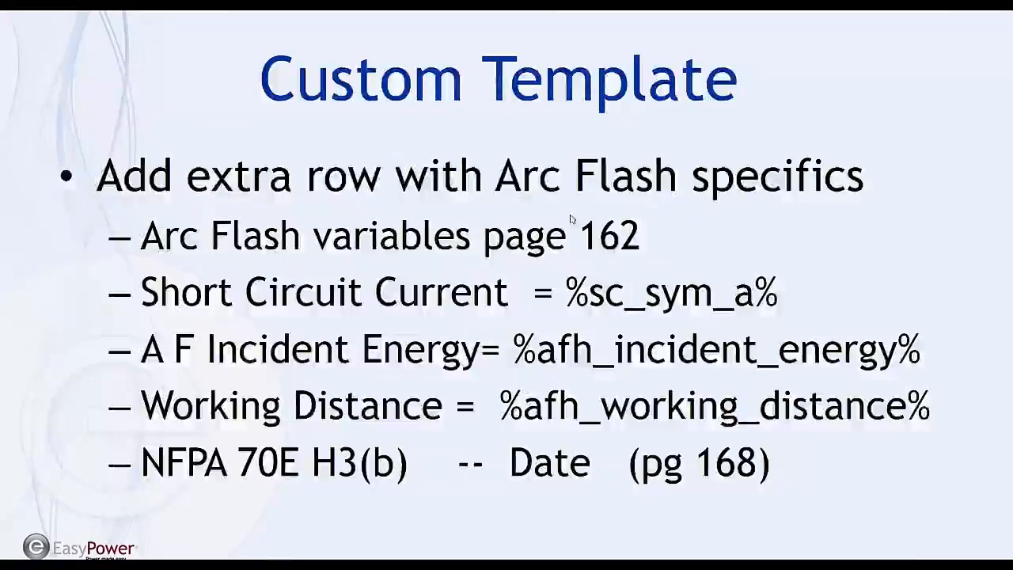
left_click(538, 403)
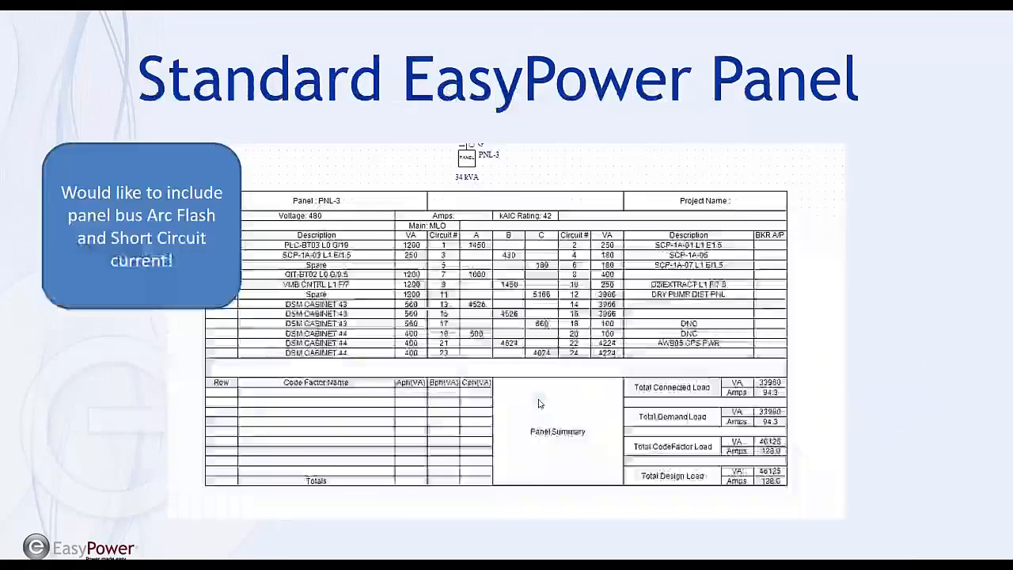
left_click(538, 404)
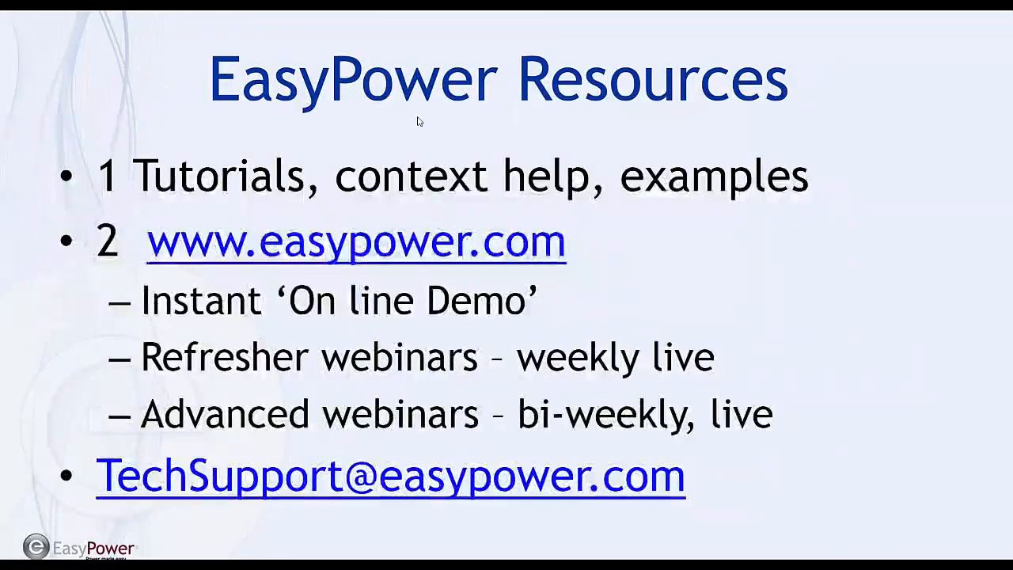